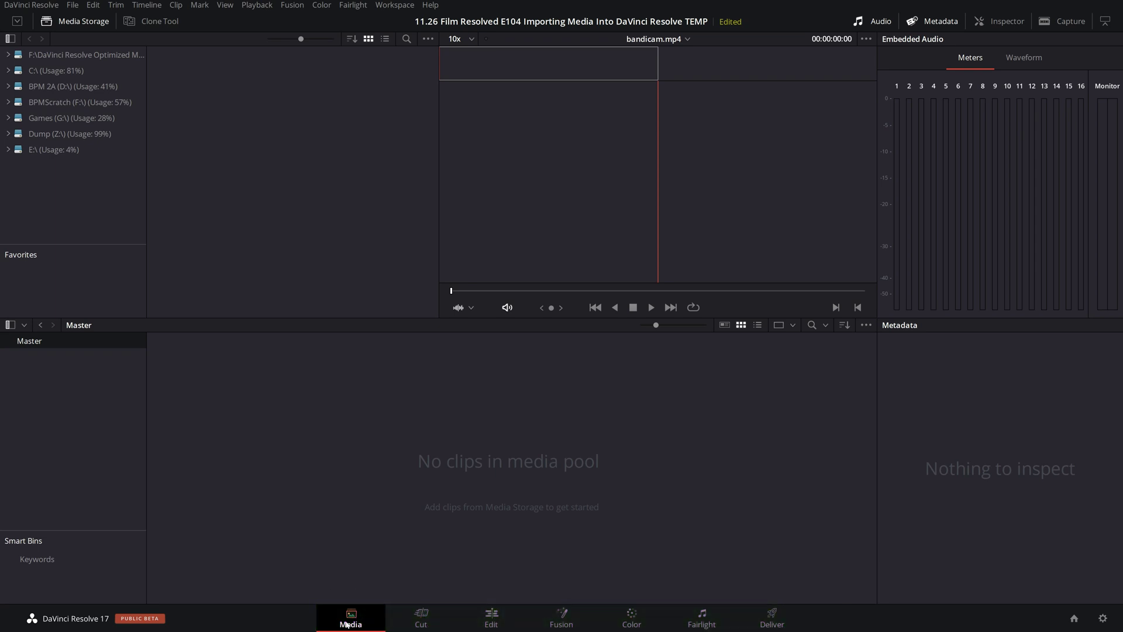
- Switch to the Edit page and back to the Media page with its drive list and empty pool
click(496, 624)
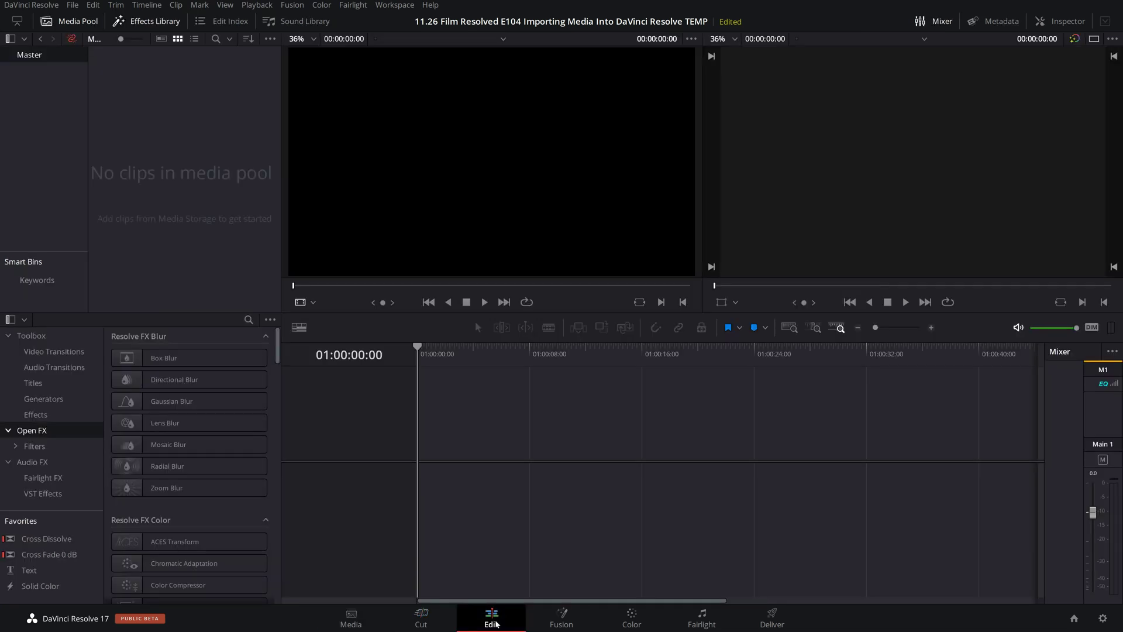
click(350, 617)
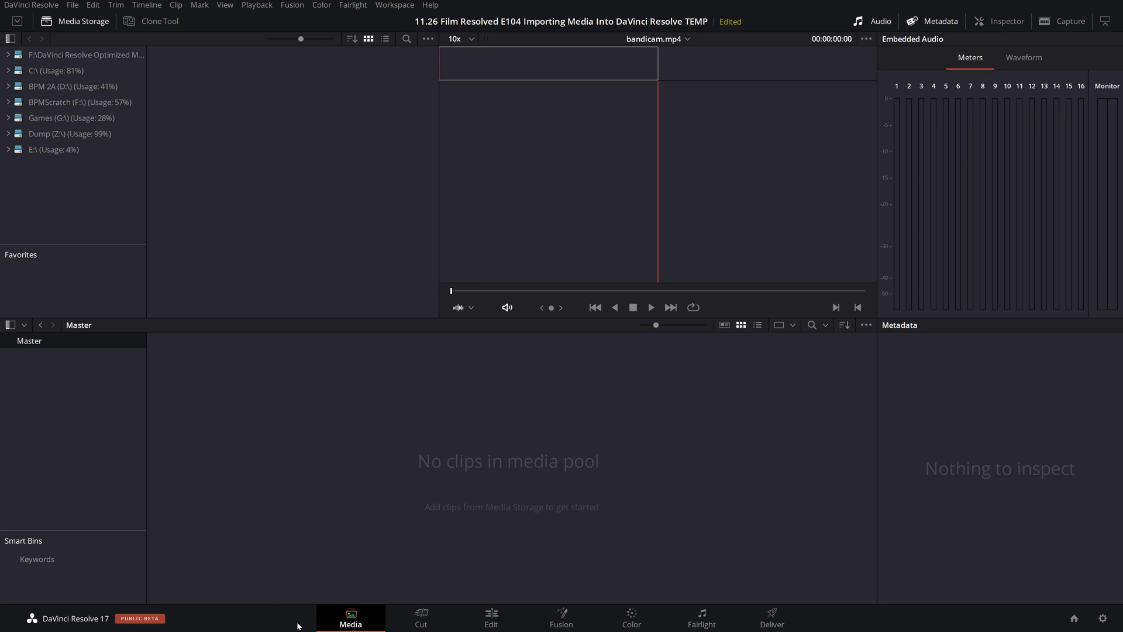
click(406, 8)
mouse_move(407, 33)
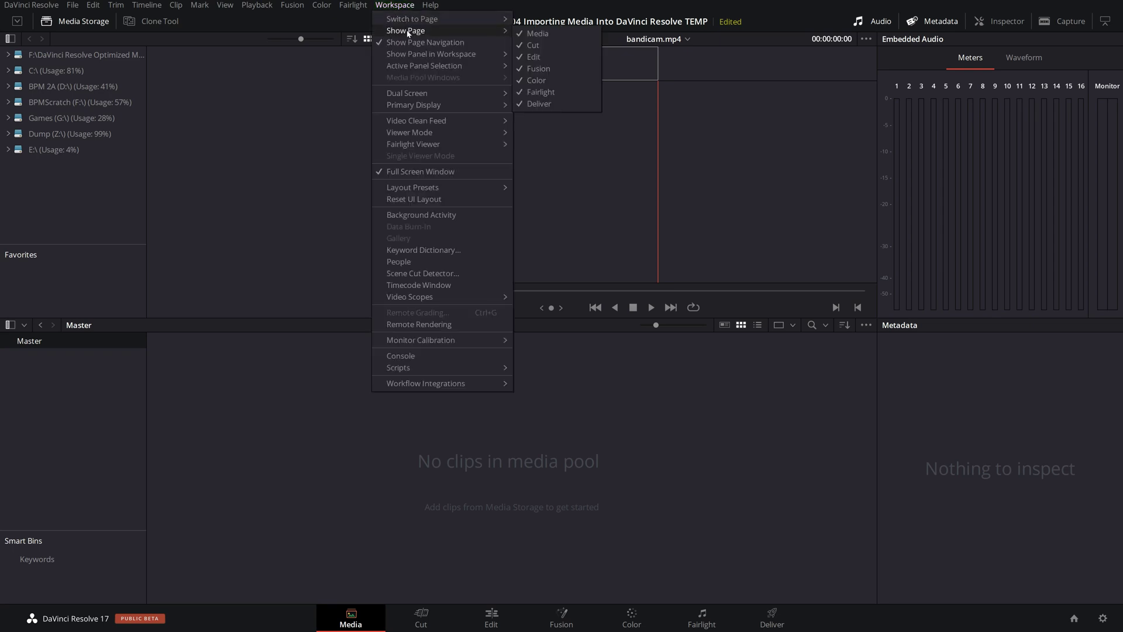
click(535, 34)
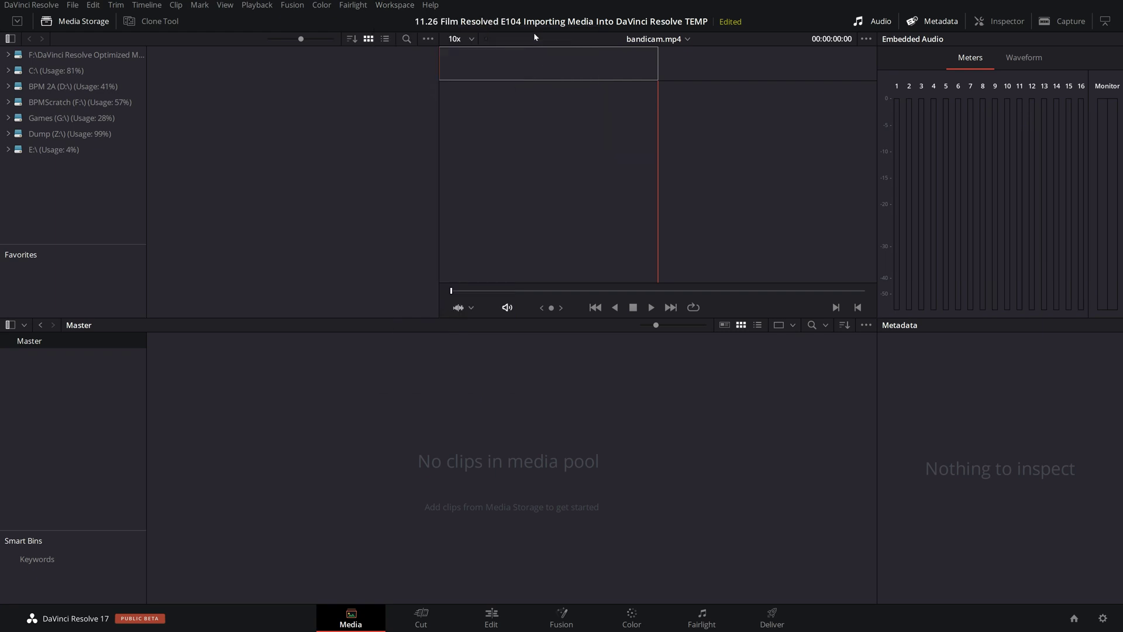
click(483, 621)
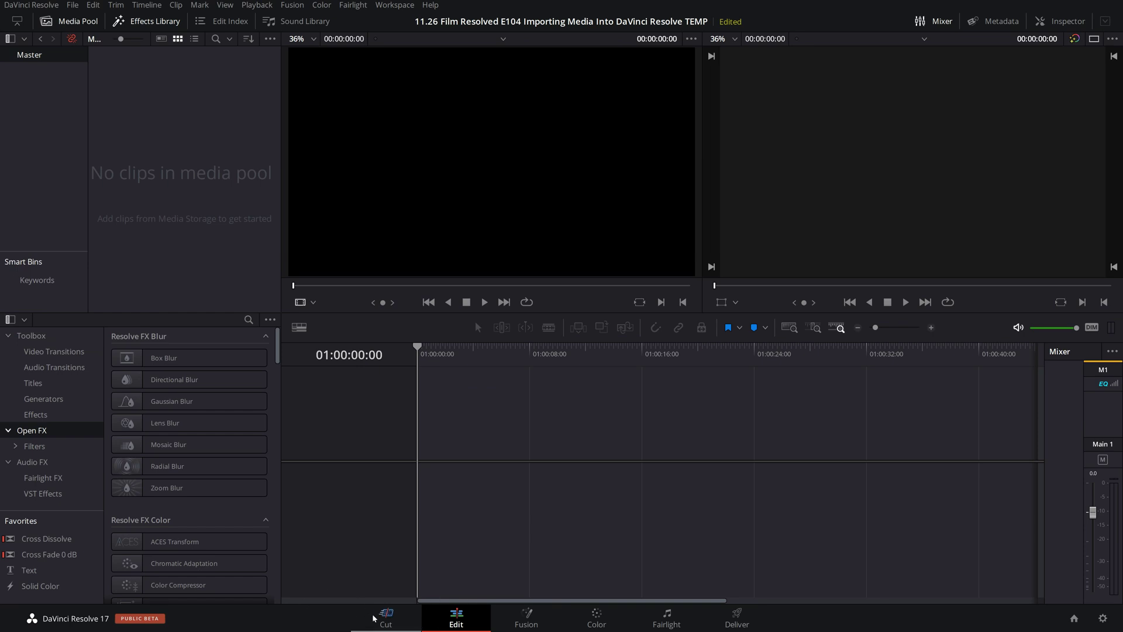
click(391, 5)
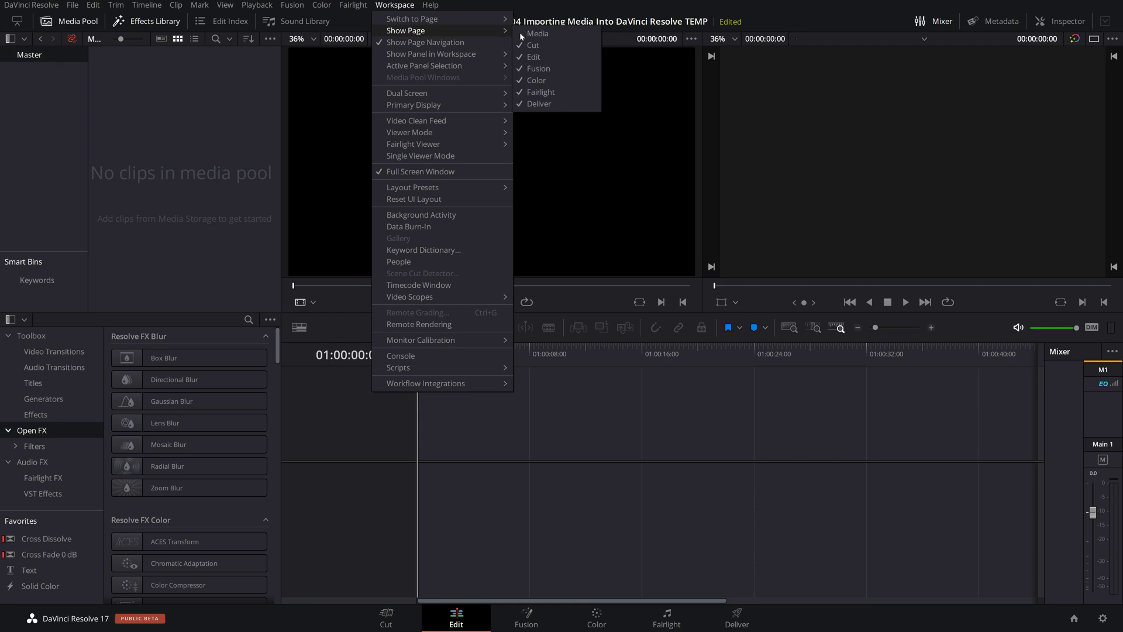
click(533, 33)
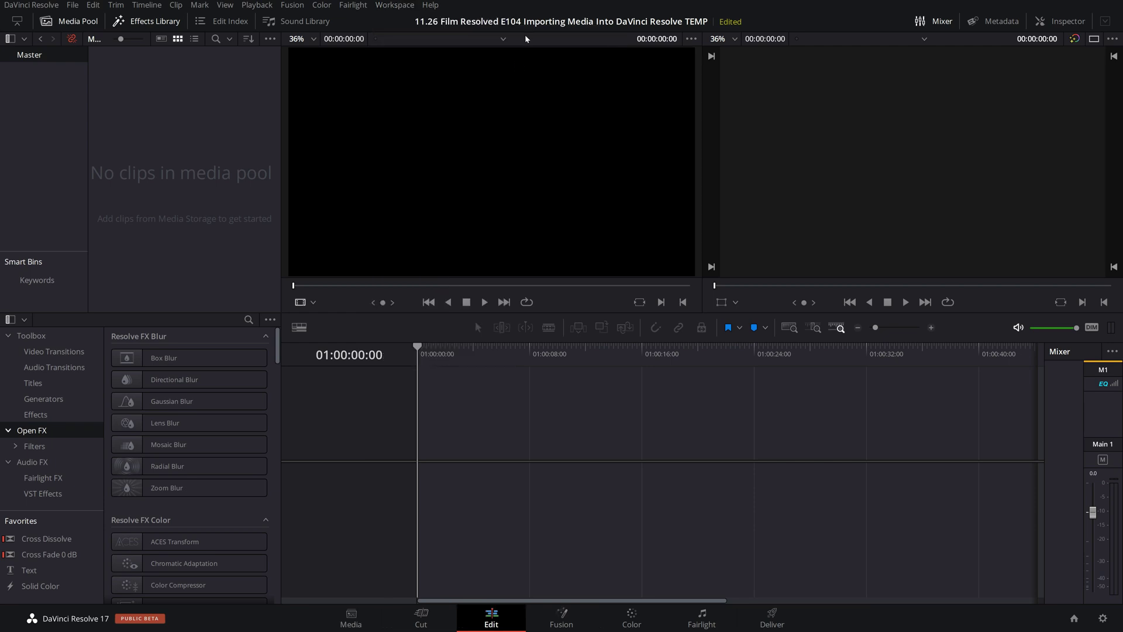
click(350, 619)
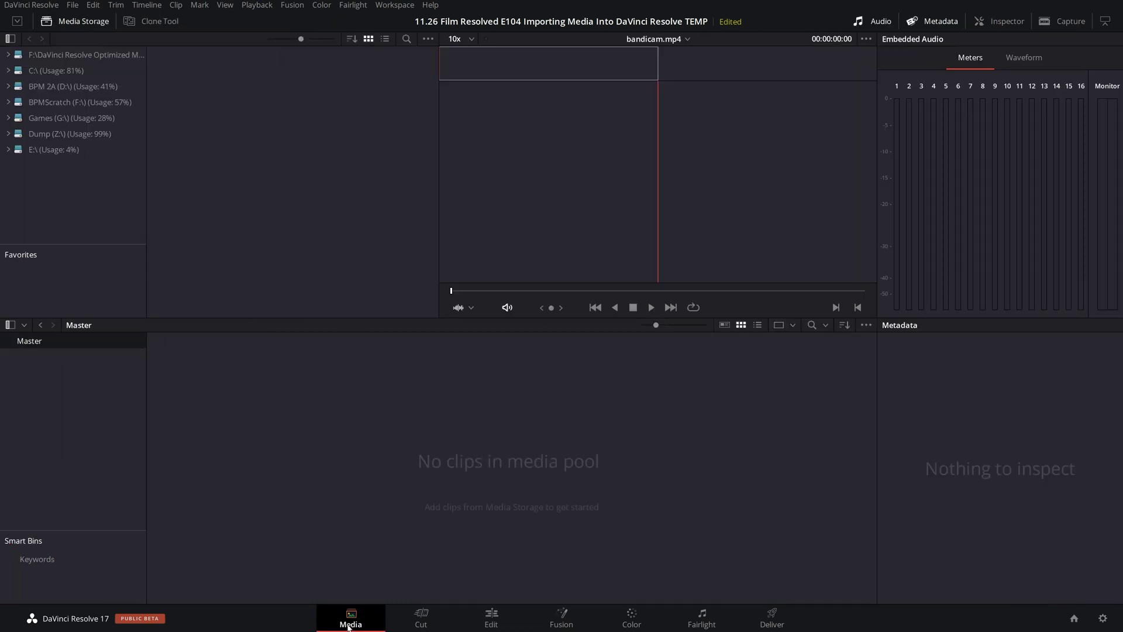
click(391, 7)
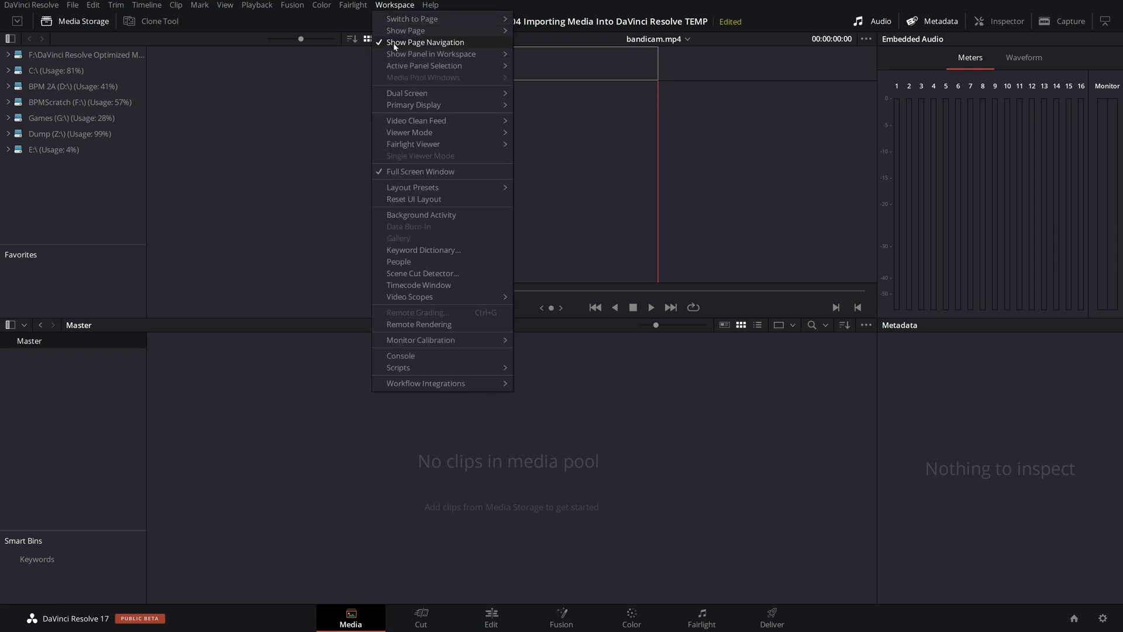
click(455, 44)
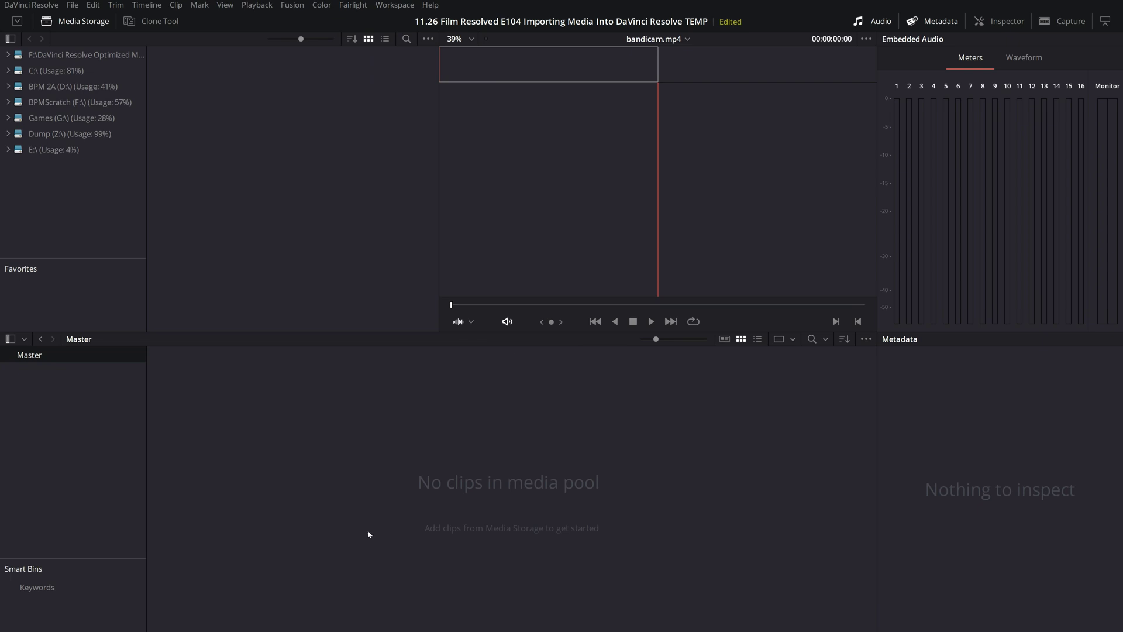
click(393, 6)
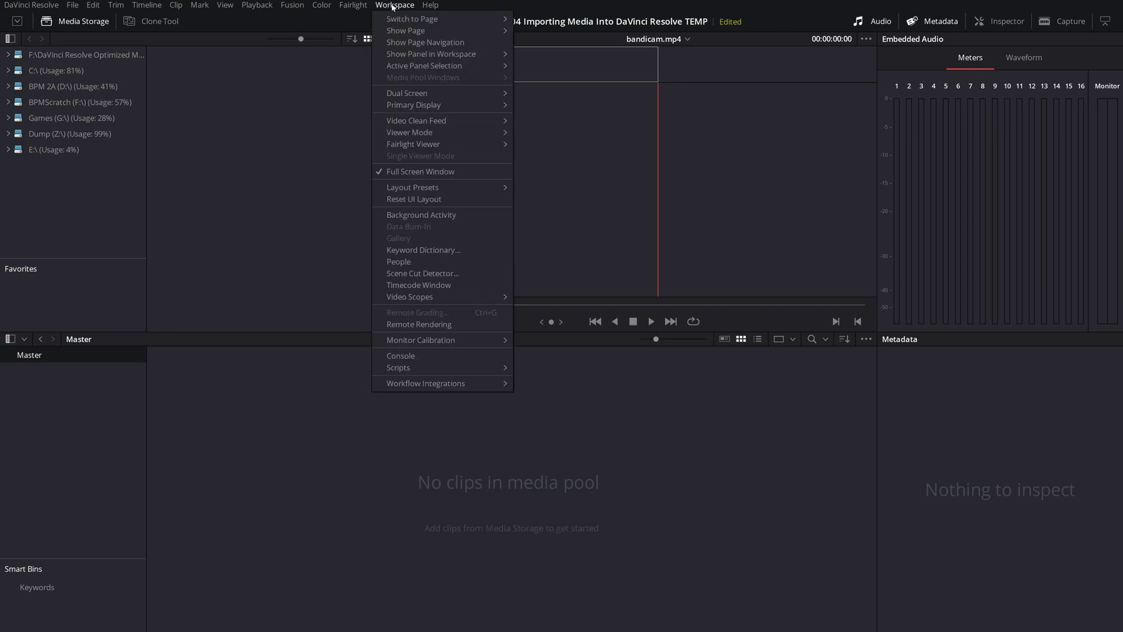
mouse_move(412, 19)
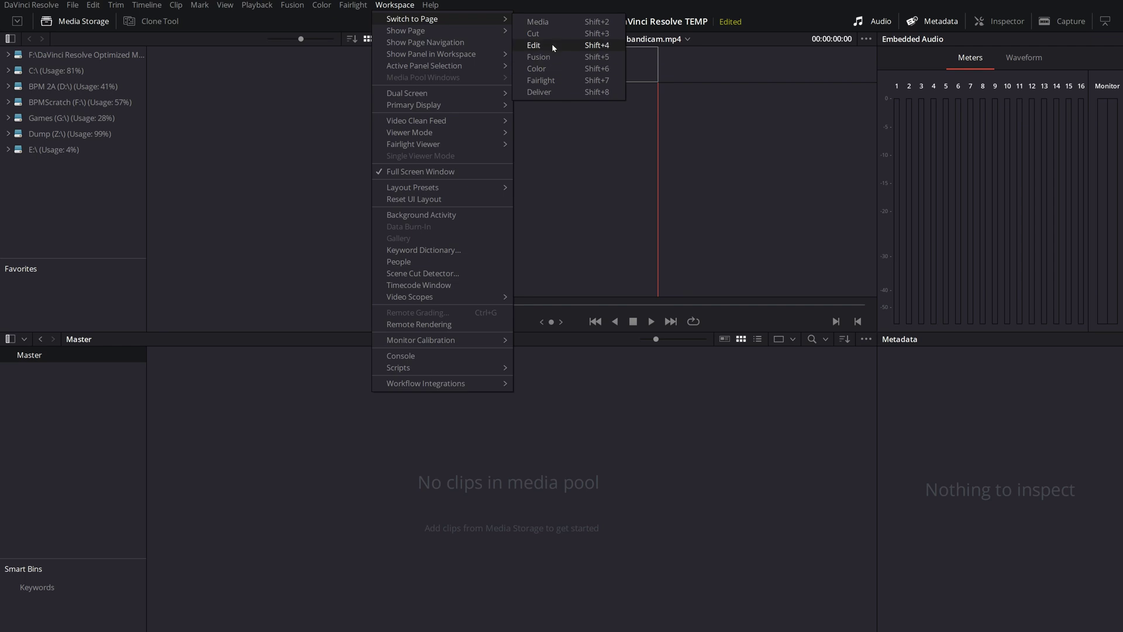
click(552, 45)
click(390, 8)
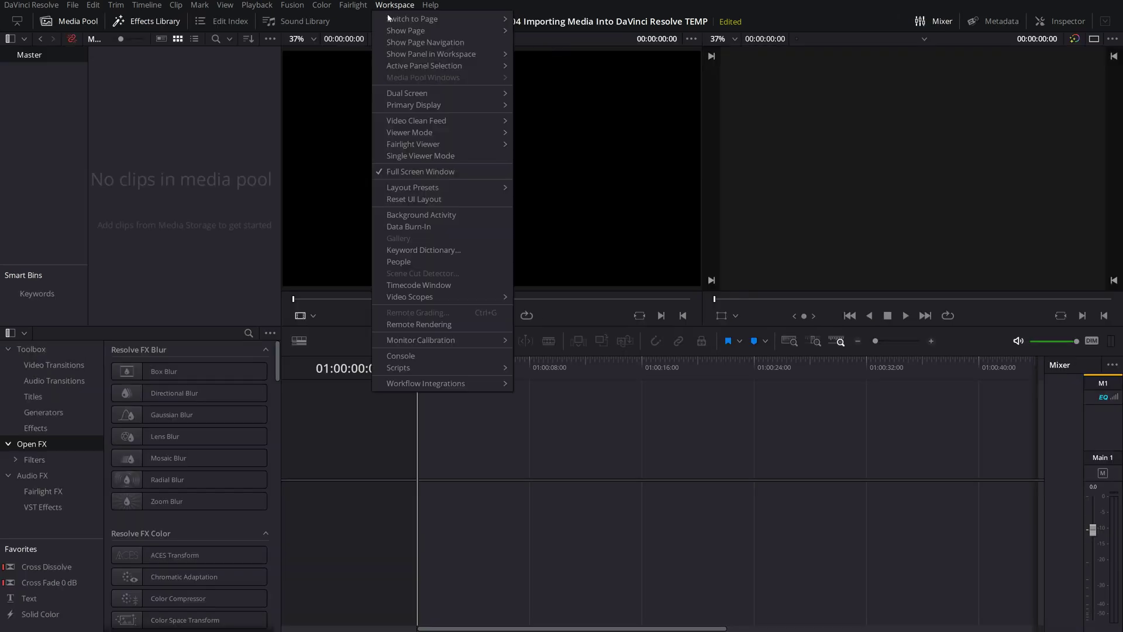
mouse_move(391, 19)
click(544, 22)
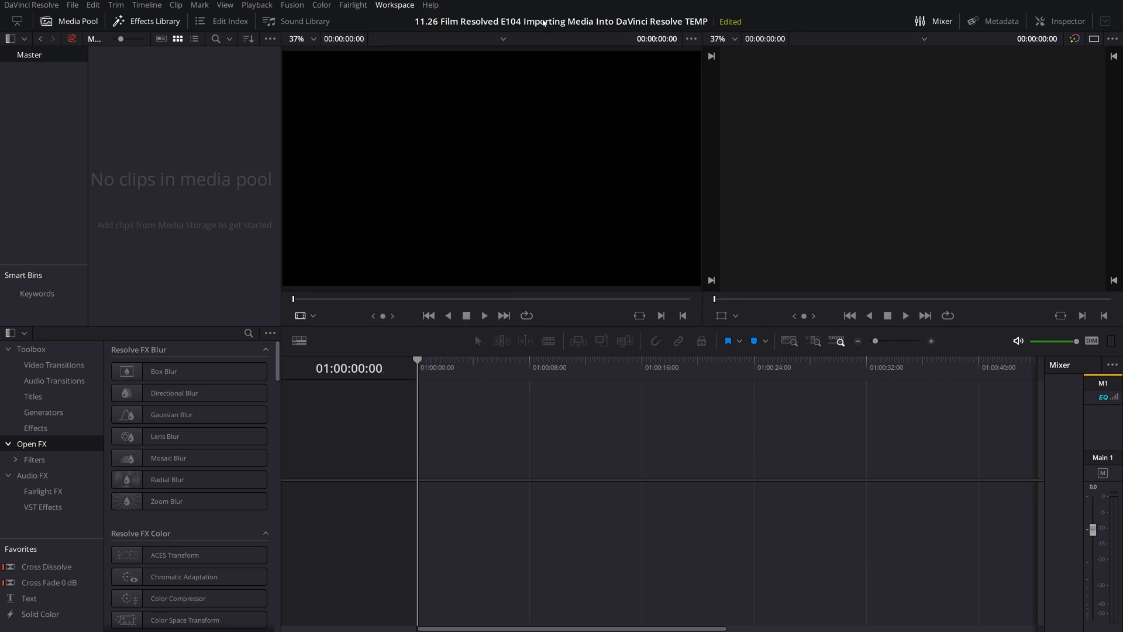
click(389, 6)
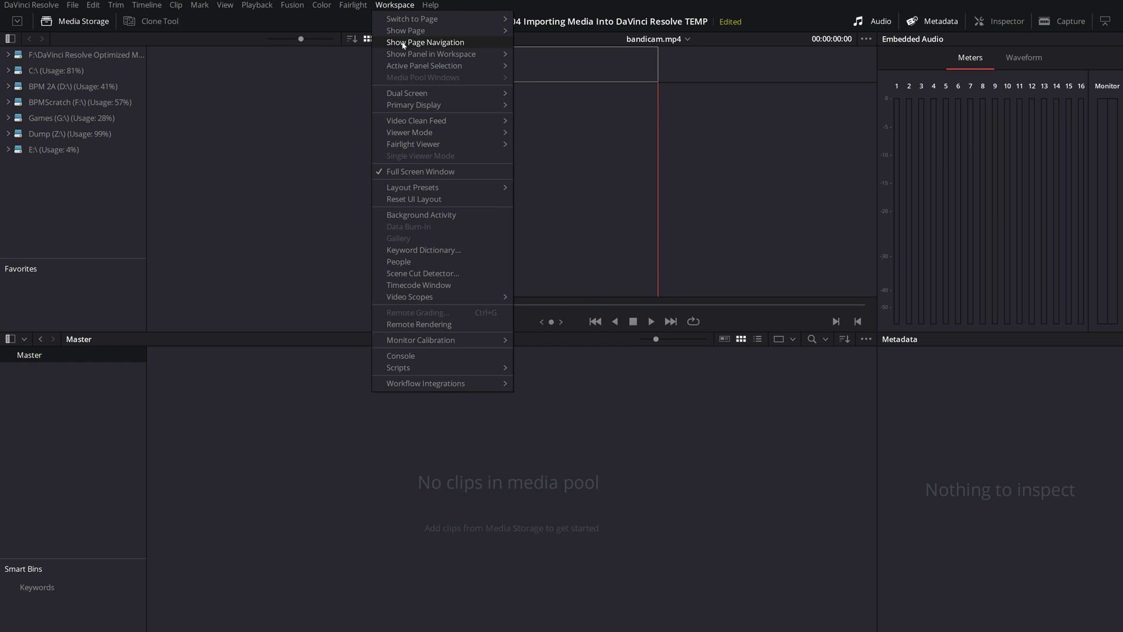
click(403, 43)
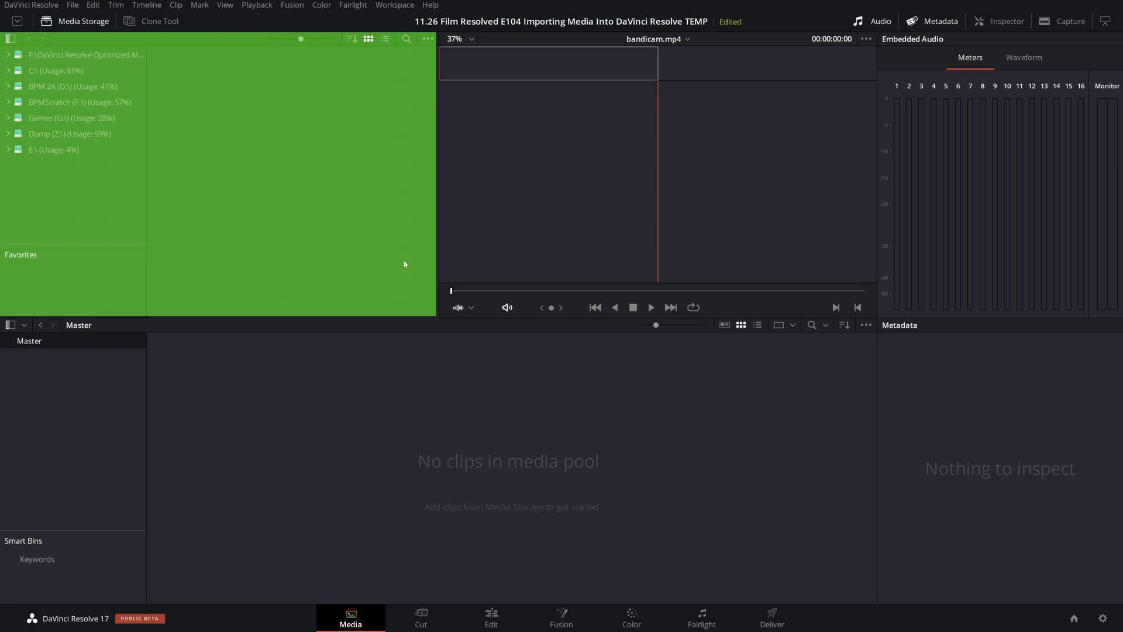
click(66, 22)
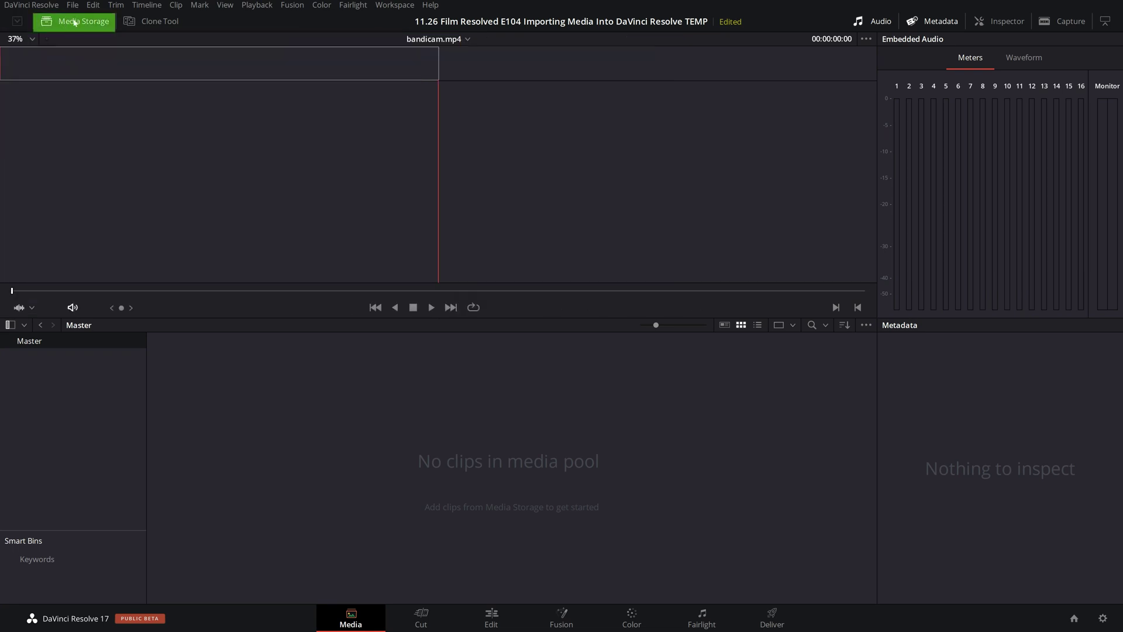
click(79, 23)
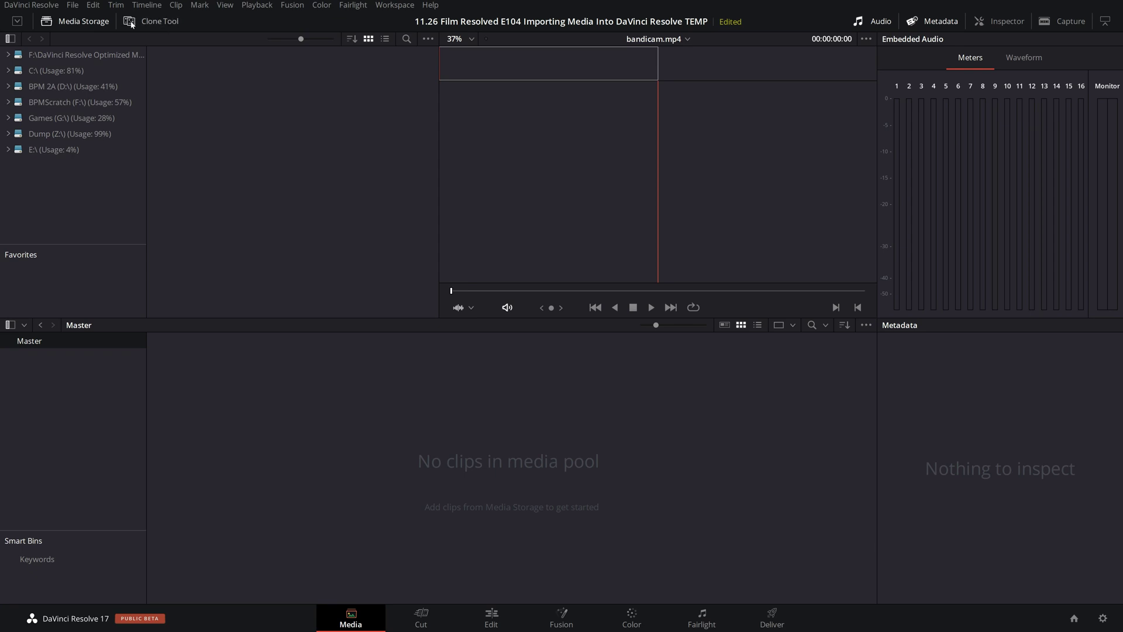
click(47, 22)
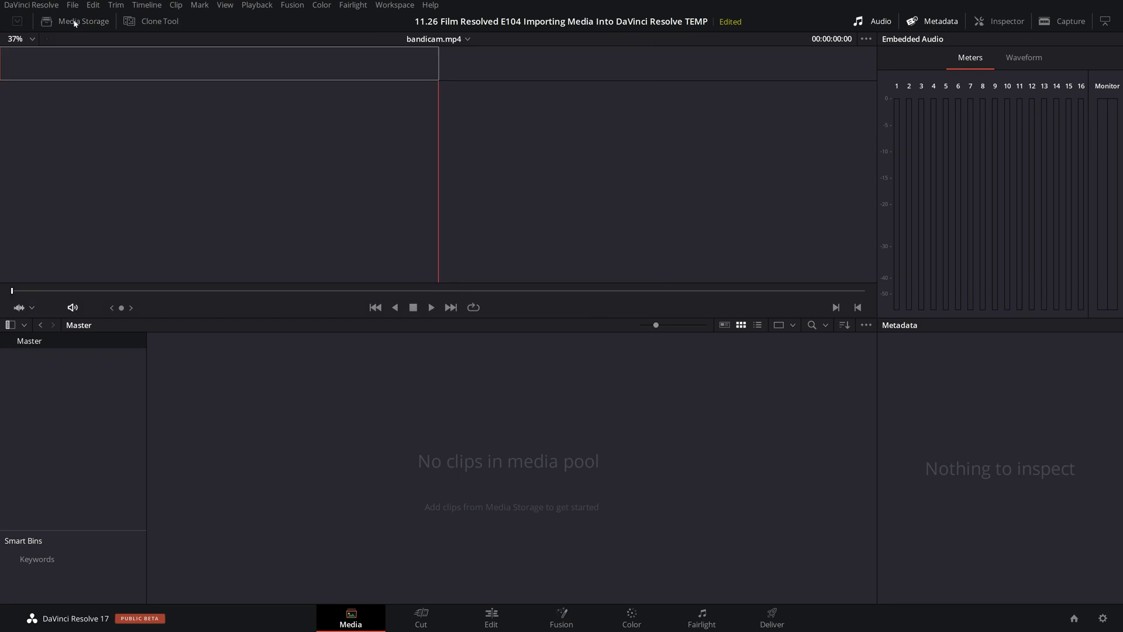
click(47, 22)
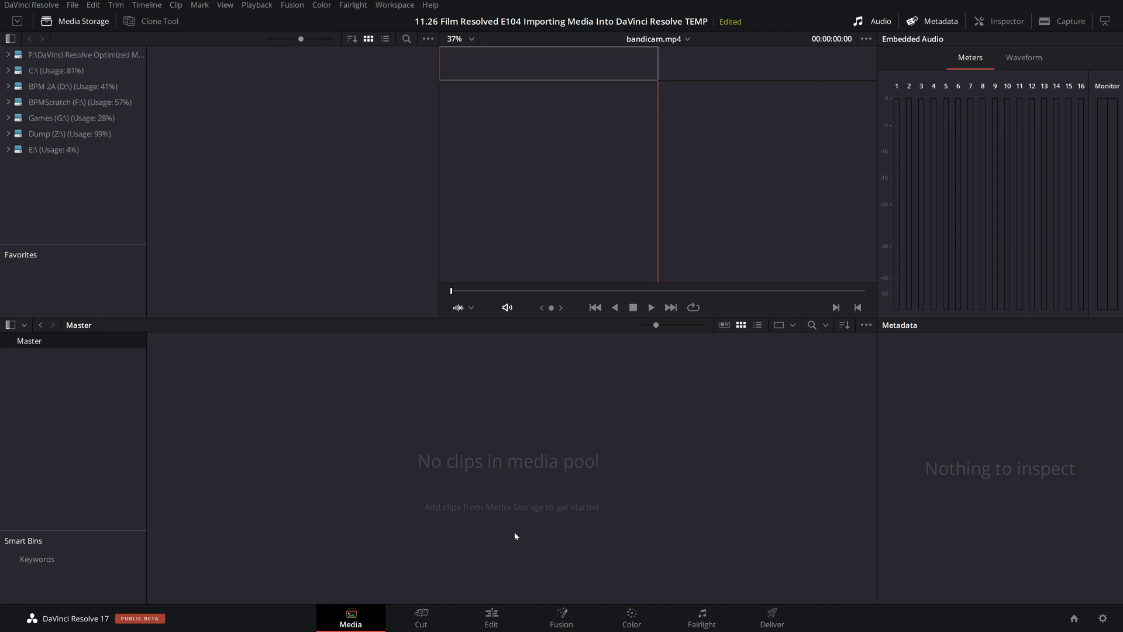
click(491, 616)
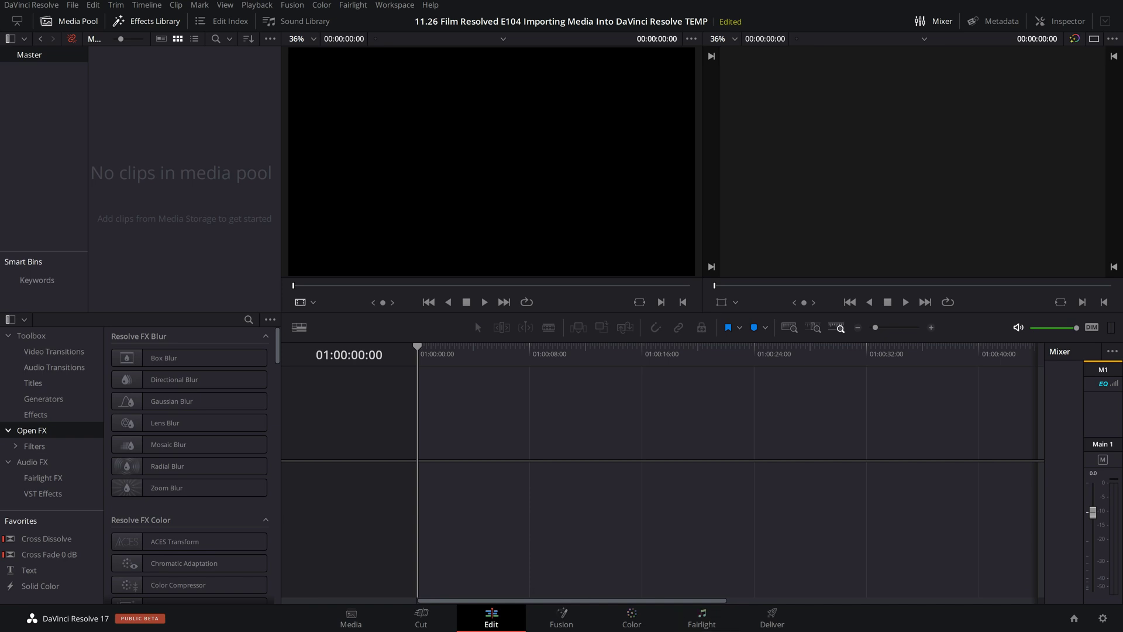
click(350, 618)
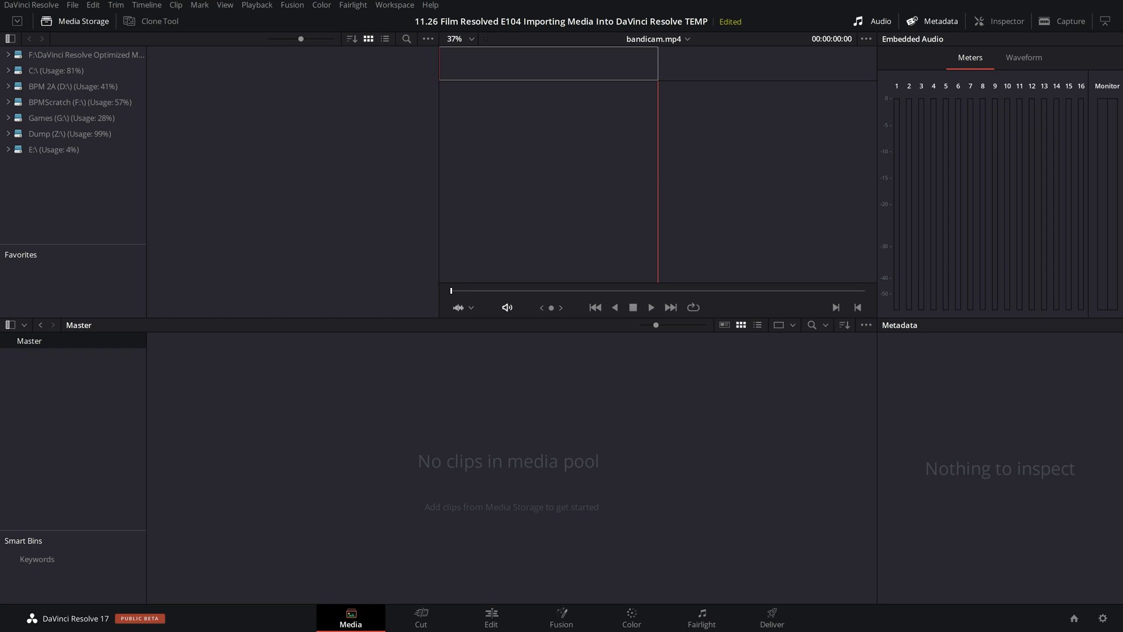
key(alt+Tab)
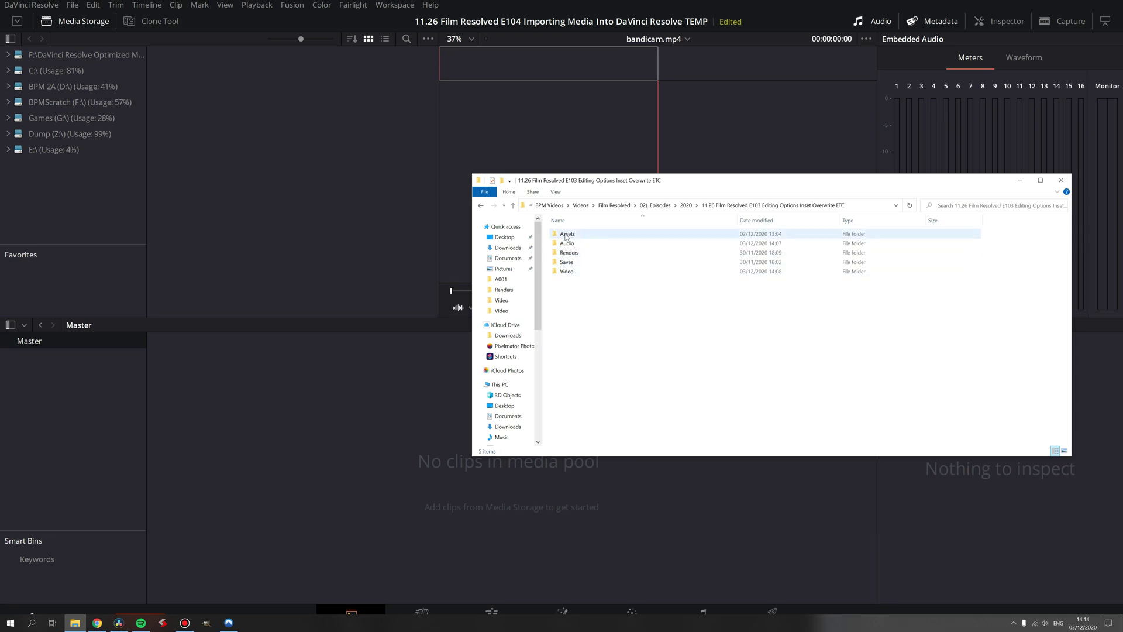
- In Explorer, browse the episode's Video, PTC and Screen Record folders
double_click(566, 271)
double_click(566, 234)
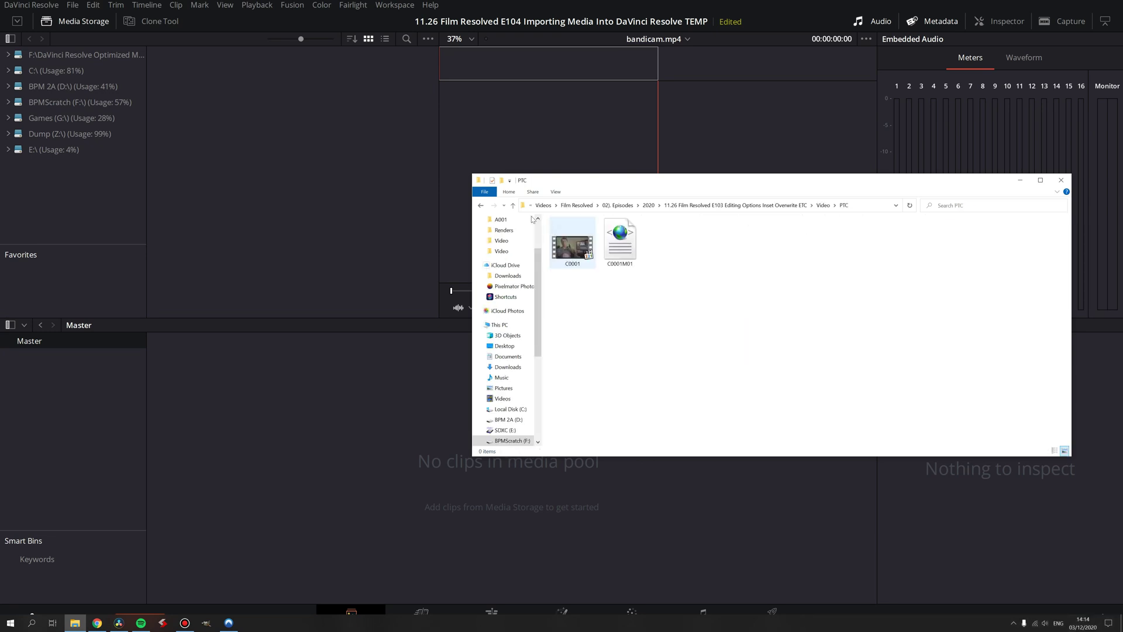
click(513, 205)
key(Down)
key(Return)
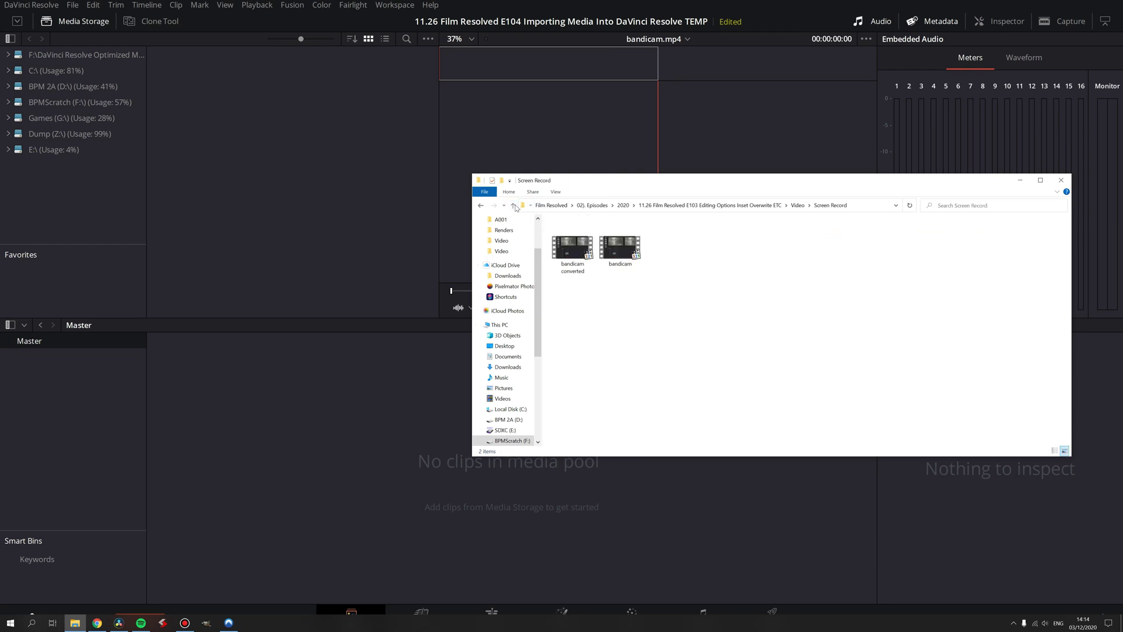
click(514, 206)
click(513, 205)
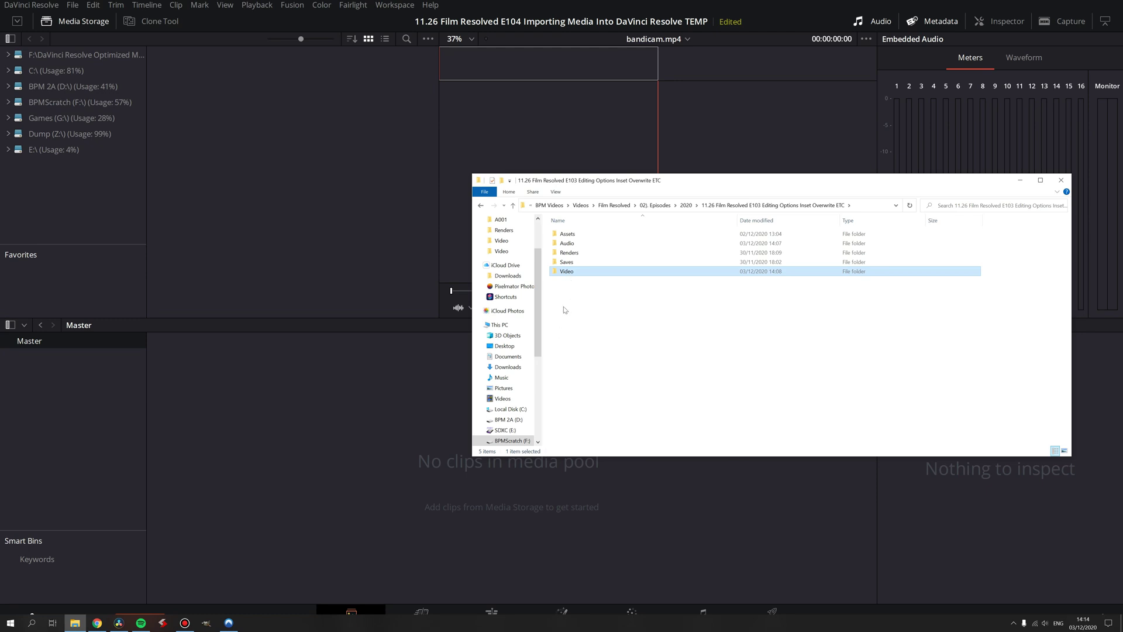
- Import C0001.MP4 from Video/PTC into the media pool, then delete it again in Resolve
double_click(568, 273)
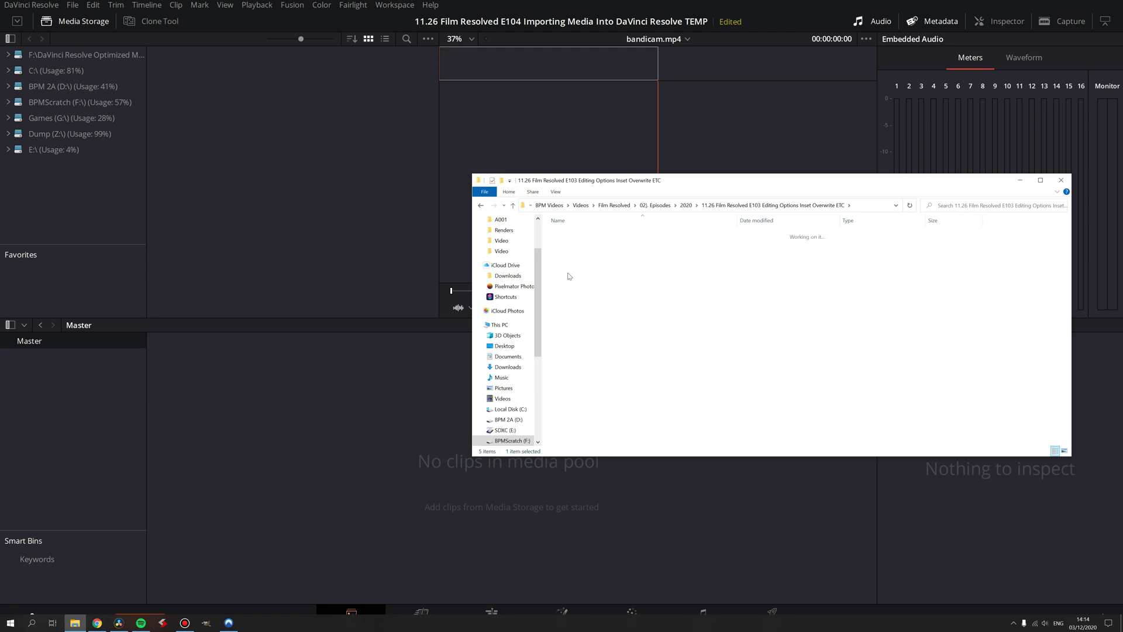
double_click(571, 234)
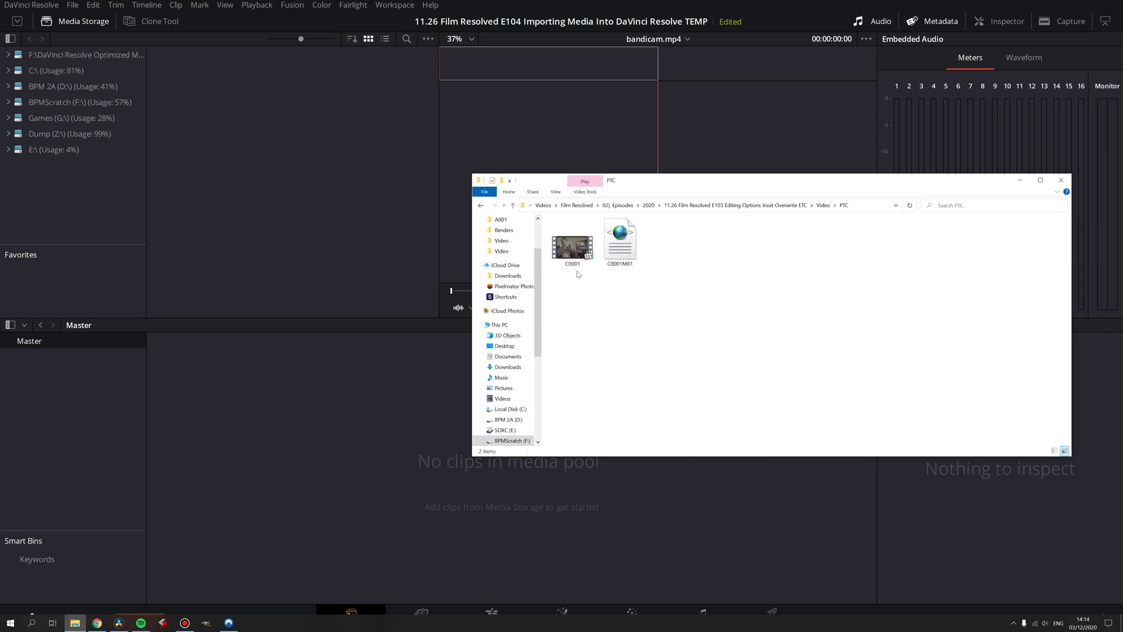
drag(572, 249, 258, 484)
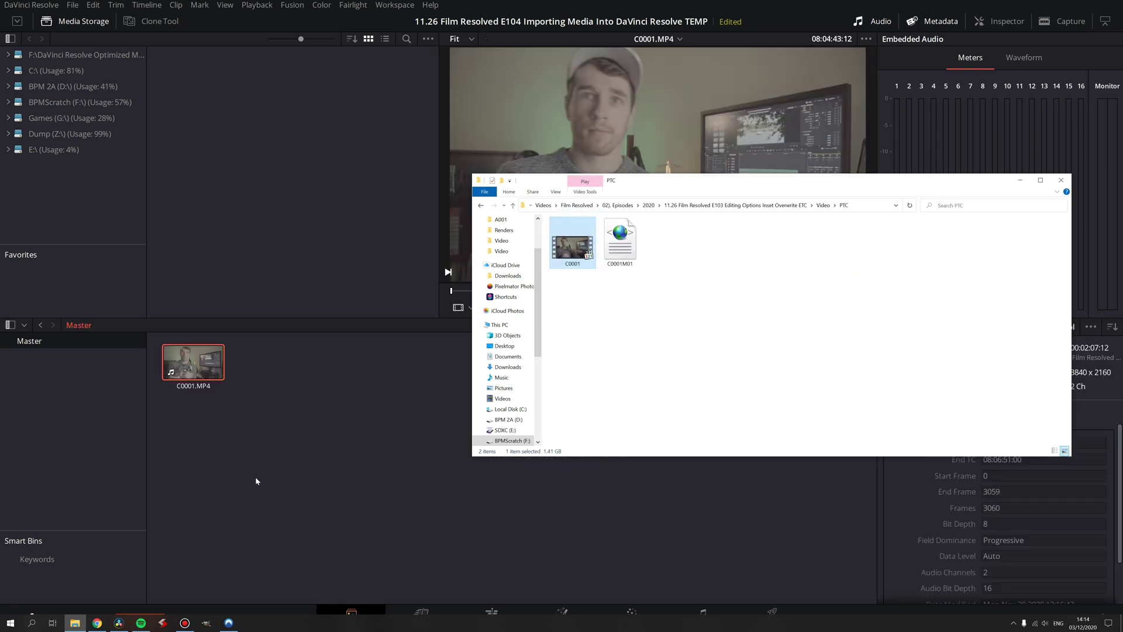
click(256, 474)
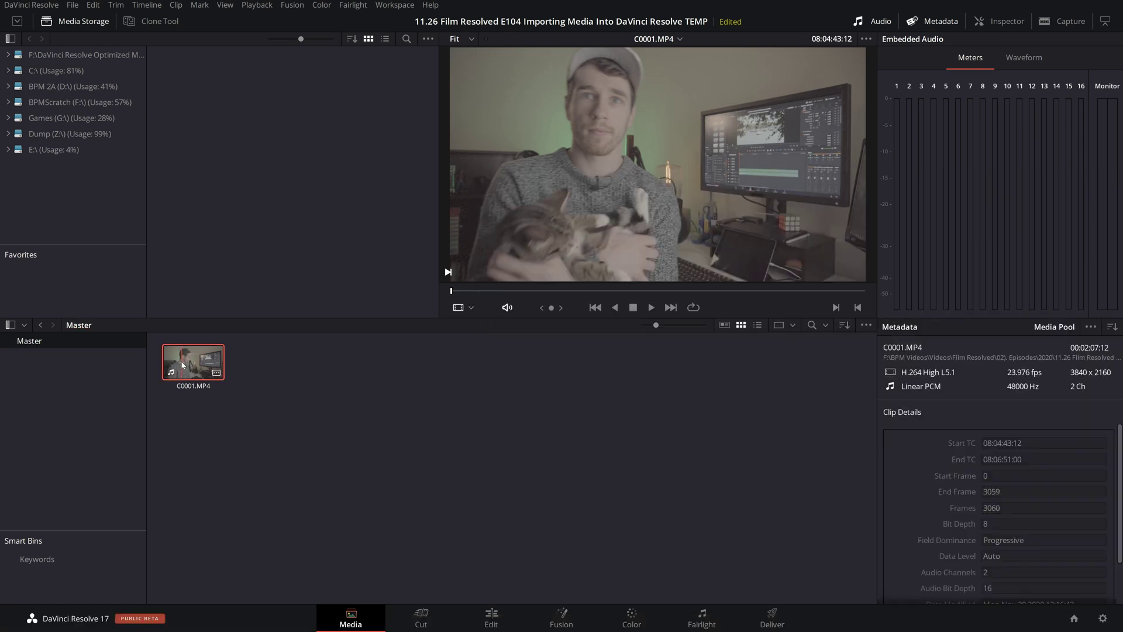
key(Delete)
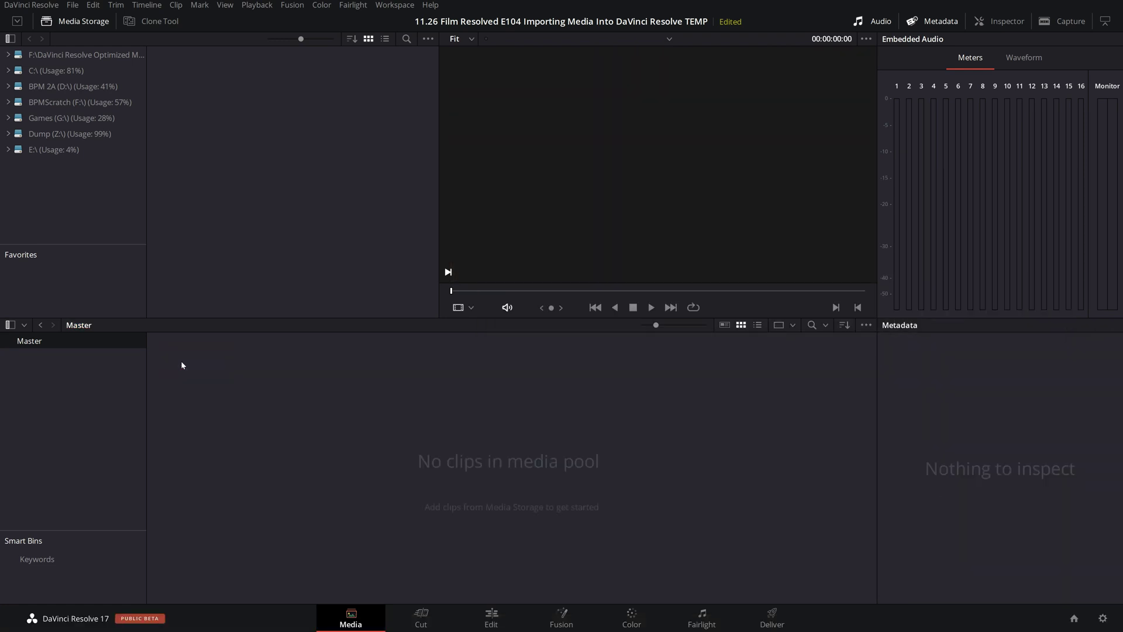
- Create two bins under Master named Video and Audio
right_click(84, 400)
click(96, 408)
text(Vi)
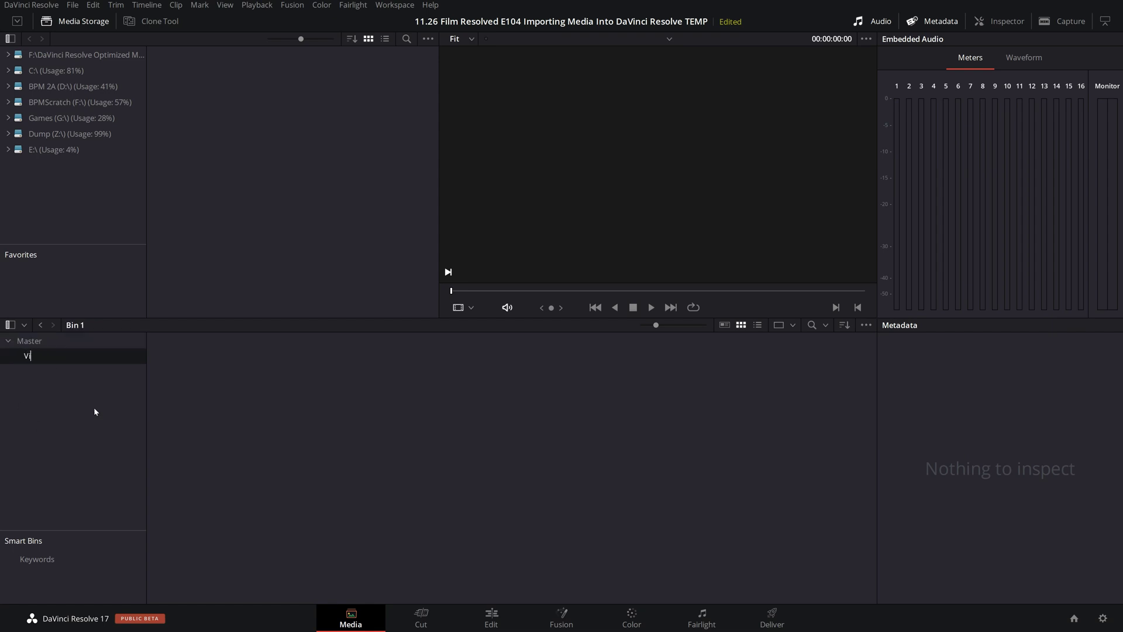
text(deo)
key(Return)
key(ctrl+shift+n)
text(Audio)
key(Return)
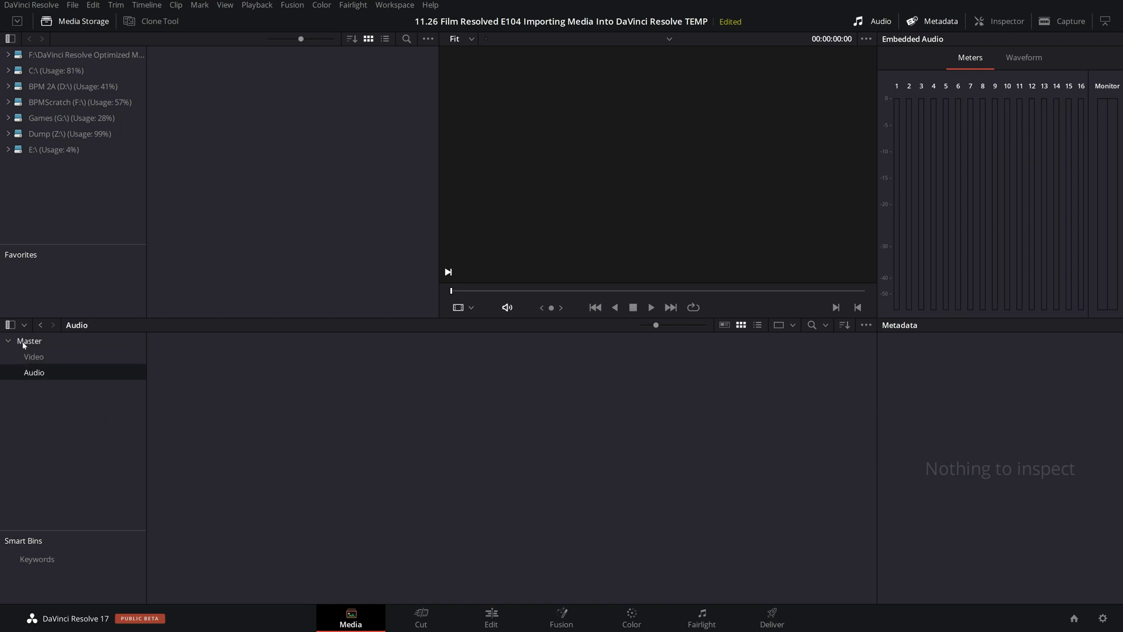
- Import C0001 from the Explorer PTC folder into the Video bin and check both bins
click(51, 356)
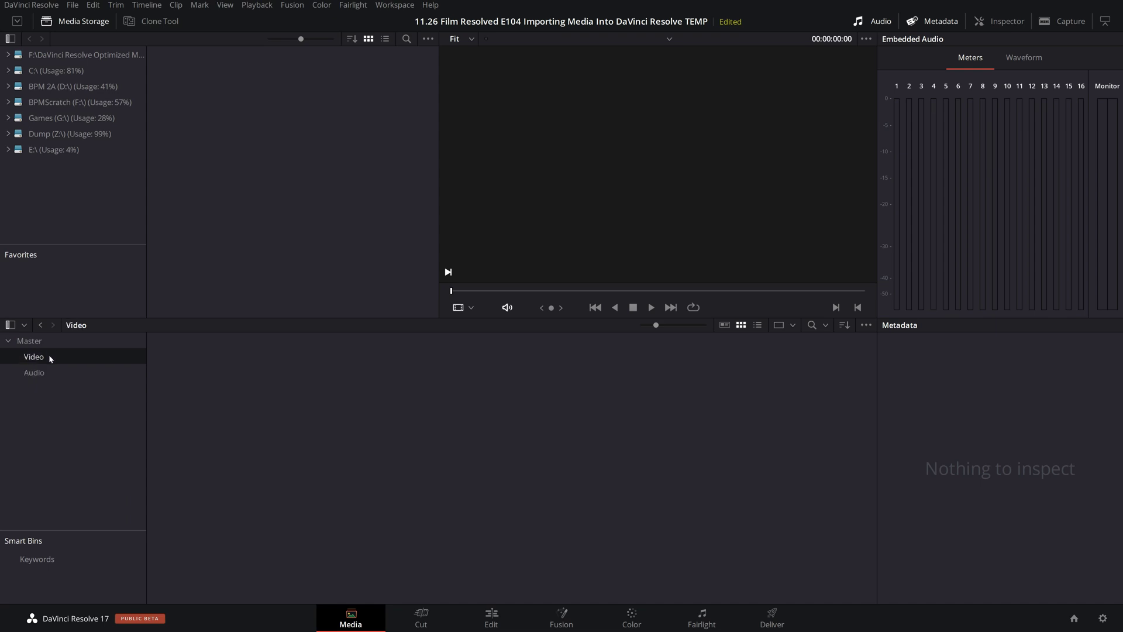
key(alt+Tab)
drag(579, 262, 279, 431)
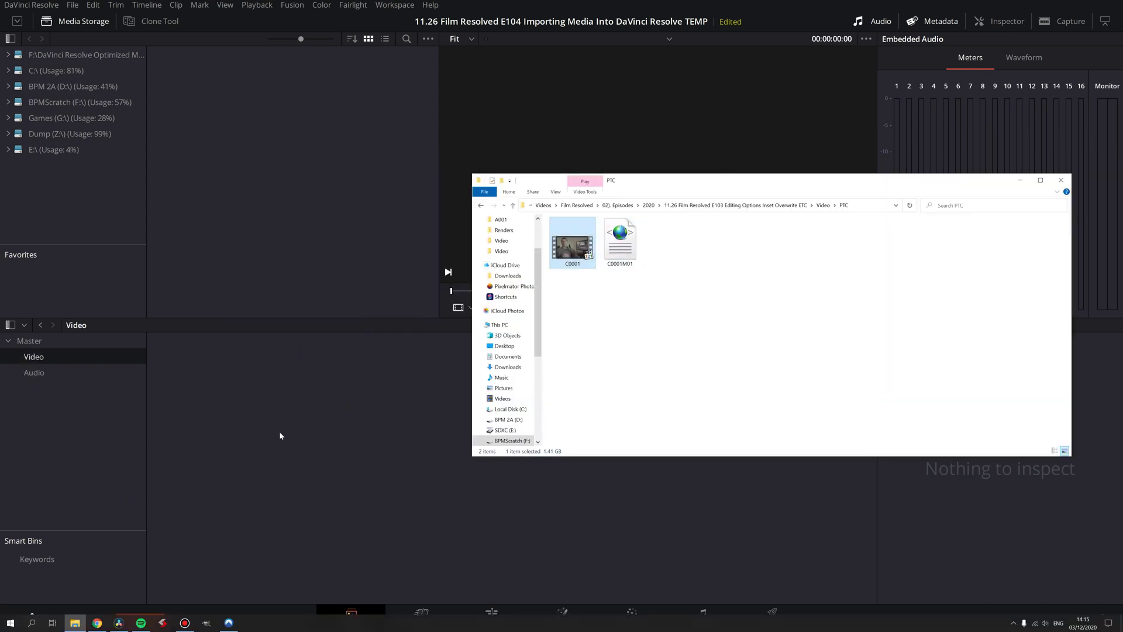
click(34, 371)
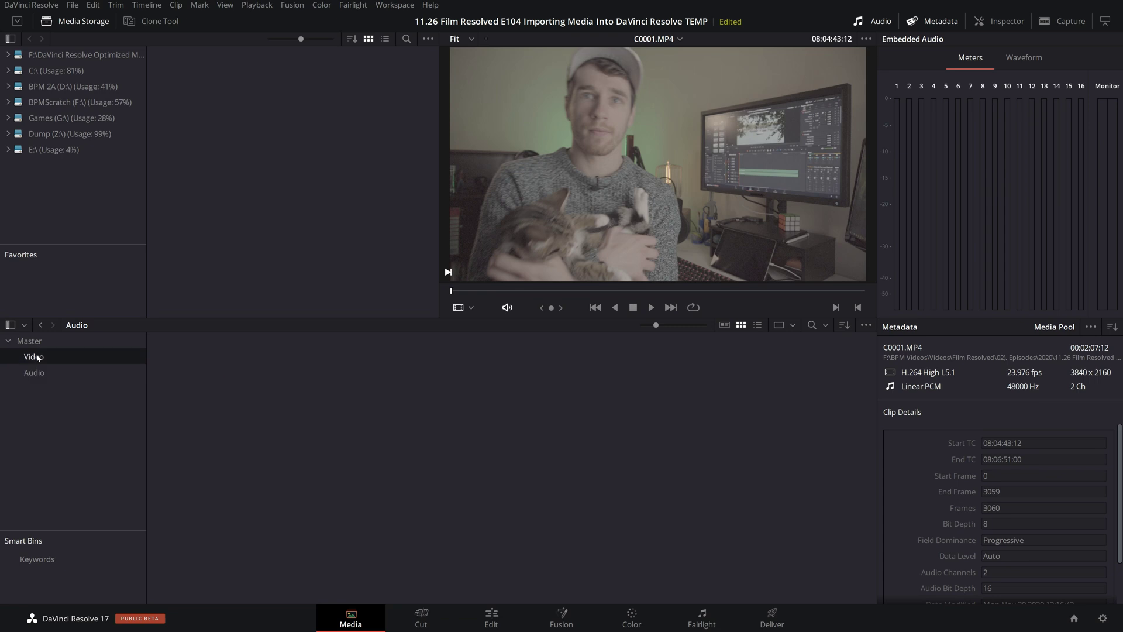
click(40, 359)
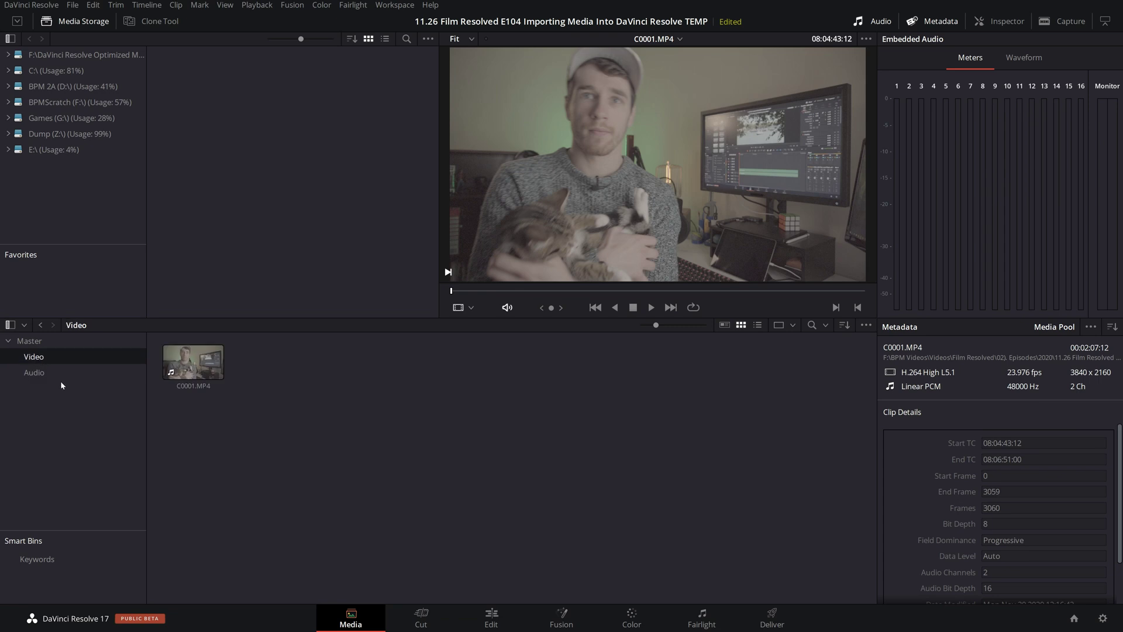
- Delete the Audio and Video bins from the media pool
click(181, 364)
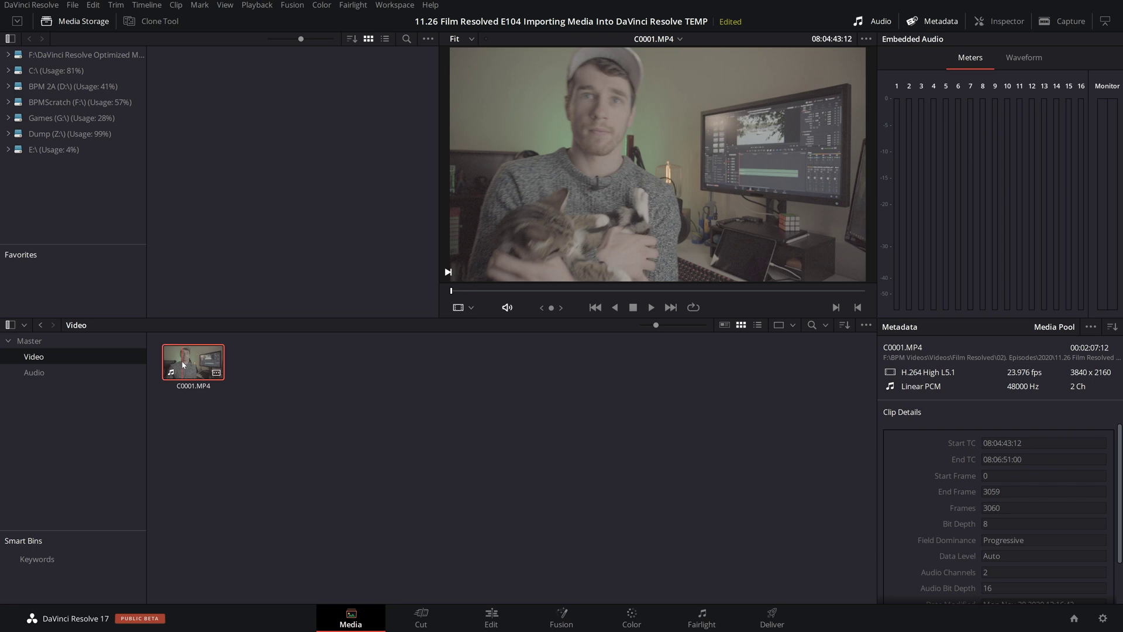
click(45, 372)
key(Delete)
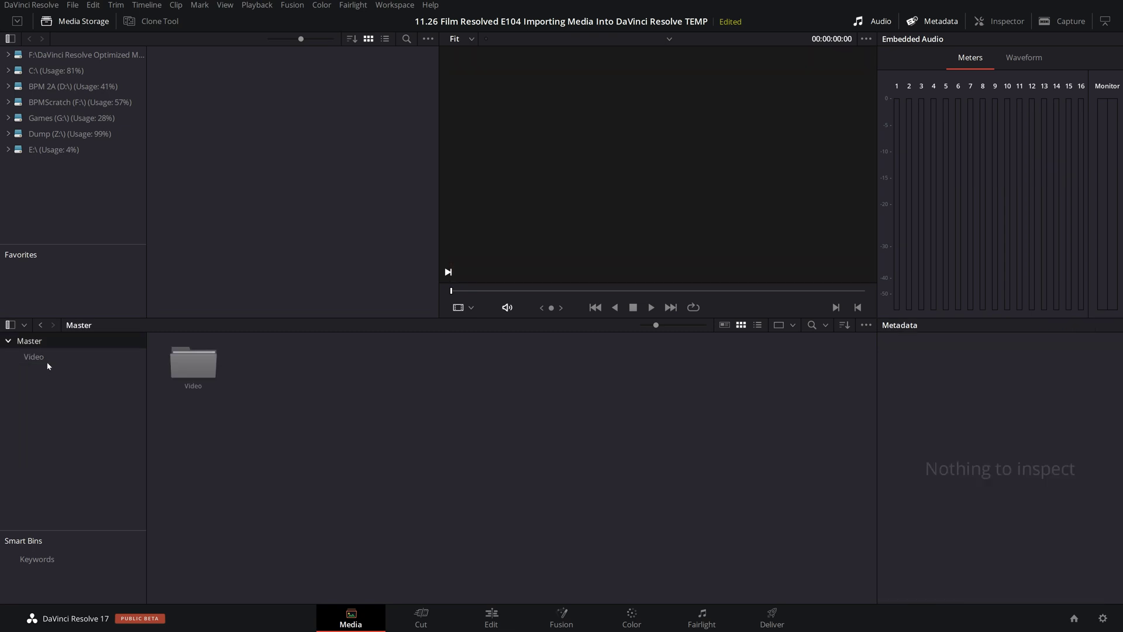
click(51, 355)
key(Delete)
- Import C0001, bandicam converted and bandicam from Explorer into the Master bin
key(alt+Tab)
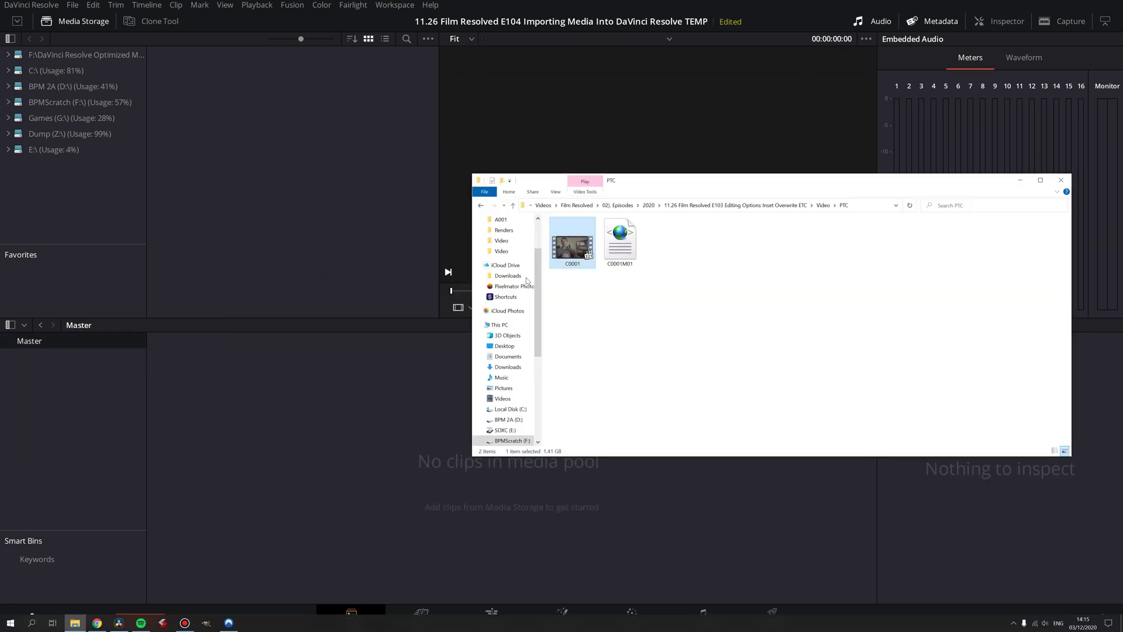
drag(552, 257, 268, 446)
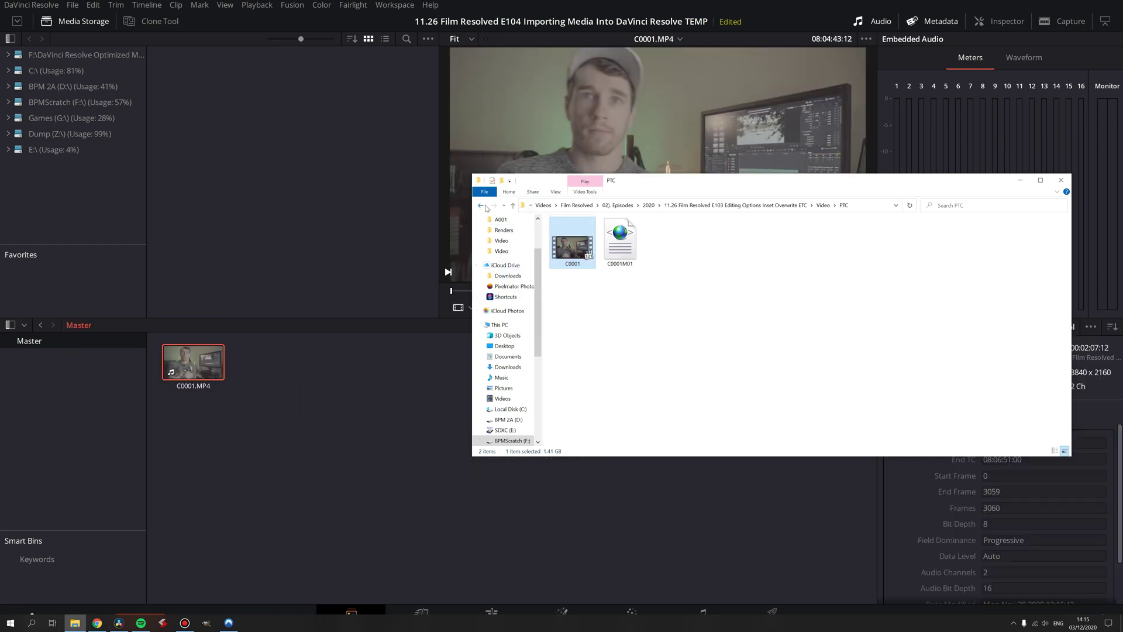
click(481, 206)
drag(572, 244, 356, 417)
drag(620, 246, 378, 398)
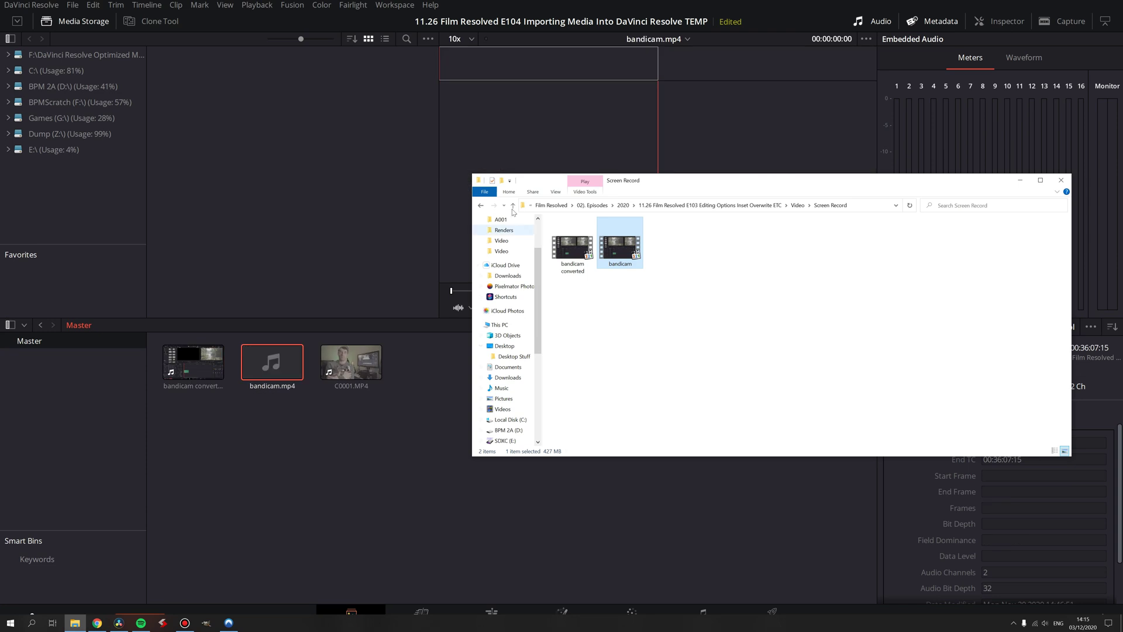
- Import the rise-and-shine WAV from the episode's Audio folder into Master
click(481, 206)
click(481, 206)
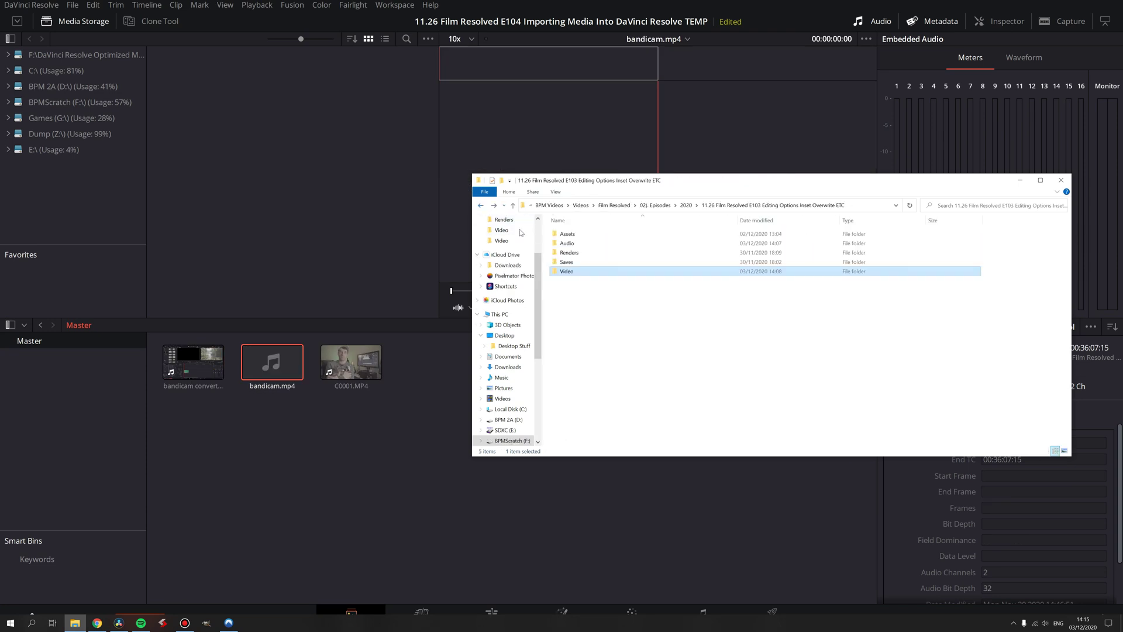
double_click(570, 233)
drag(585, 234, 362, 541)
click(346, 518)
click(346, 518)
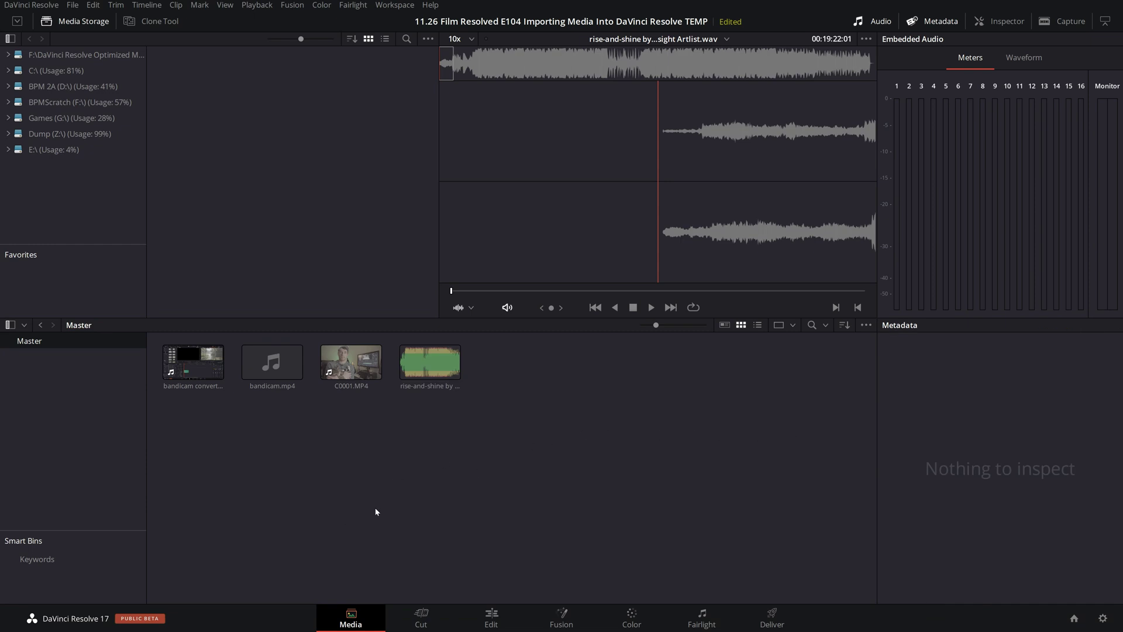
- Create new bins named Video and Audio under Master
click(111, 420)
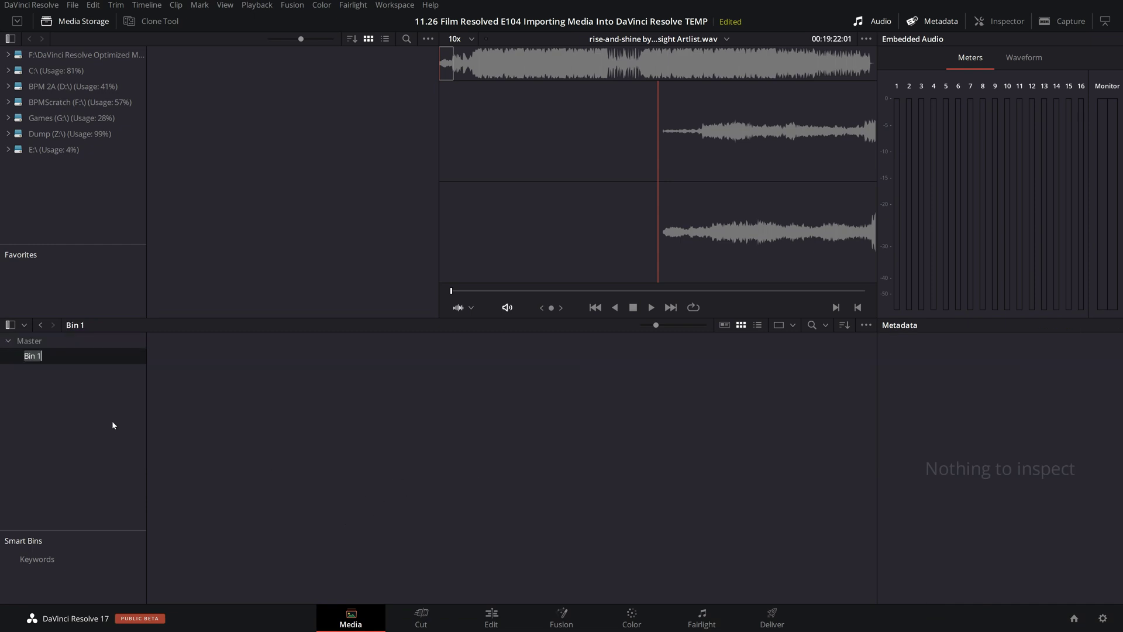
text(Video)
key(Return)
right_click(61, 389)
click(84, 399)
text(Audio)
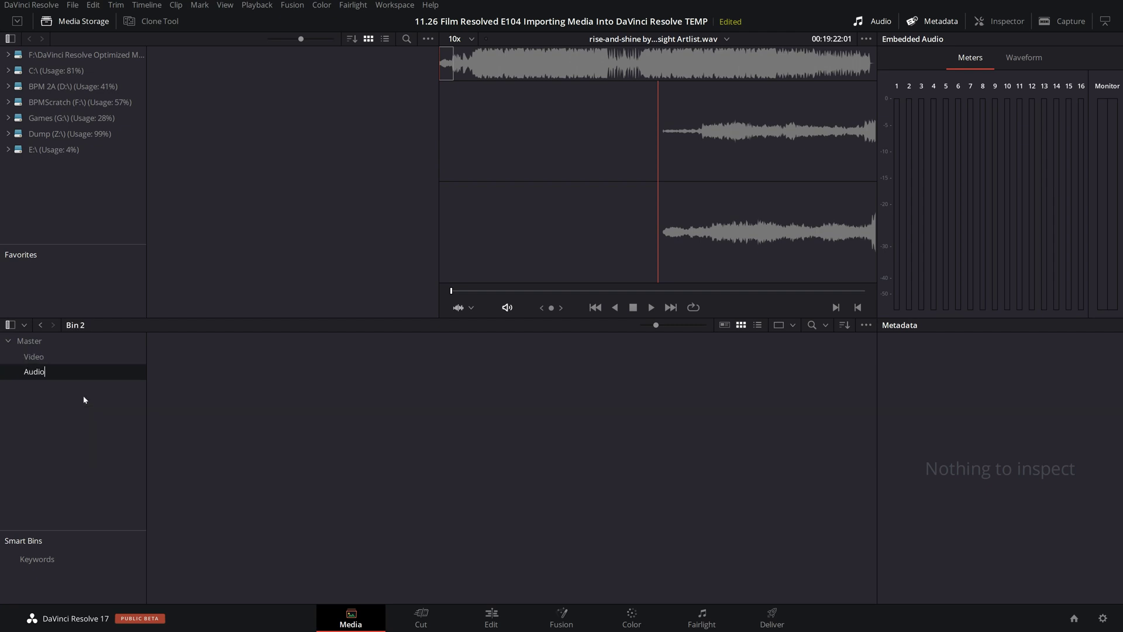
key(Return)
- Move C0001 and both bandicam clips into the Video bin, then delete both bins
click(29, 341)
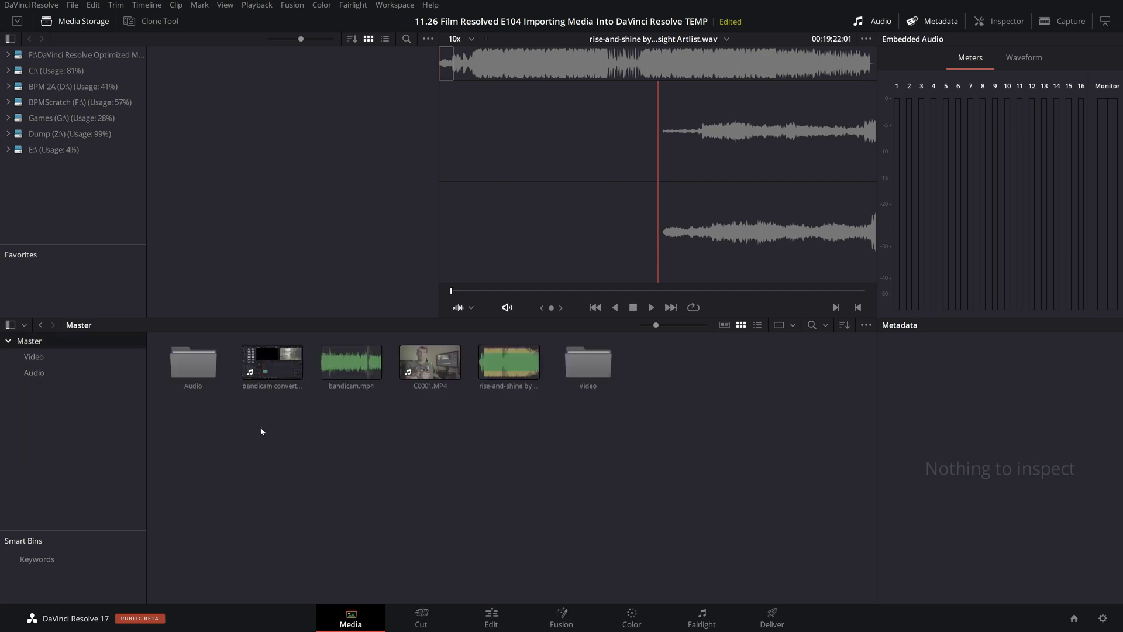
drag(261, 431, 575, 377)
drag(267, 374, 192, 375)
double_click(268, 363)
click(266, 368)
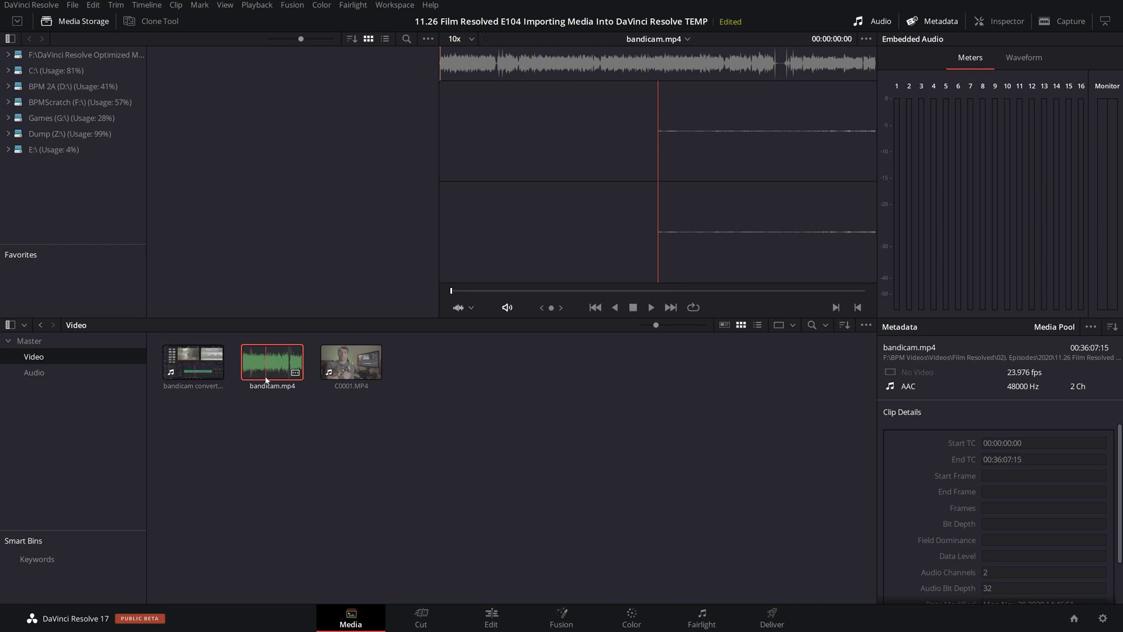
click(196, 426)
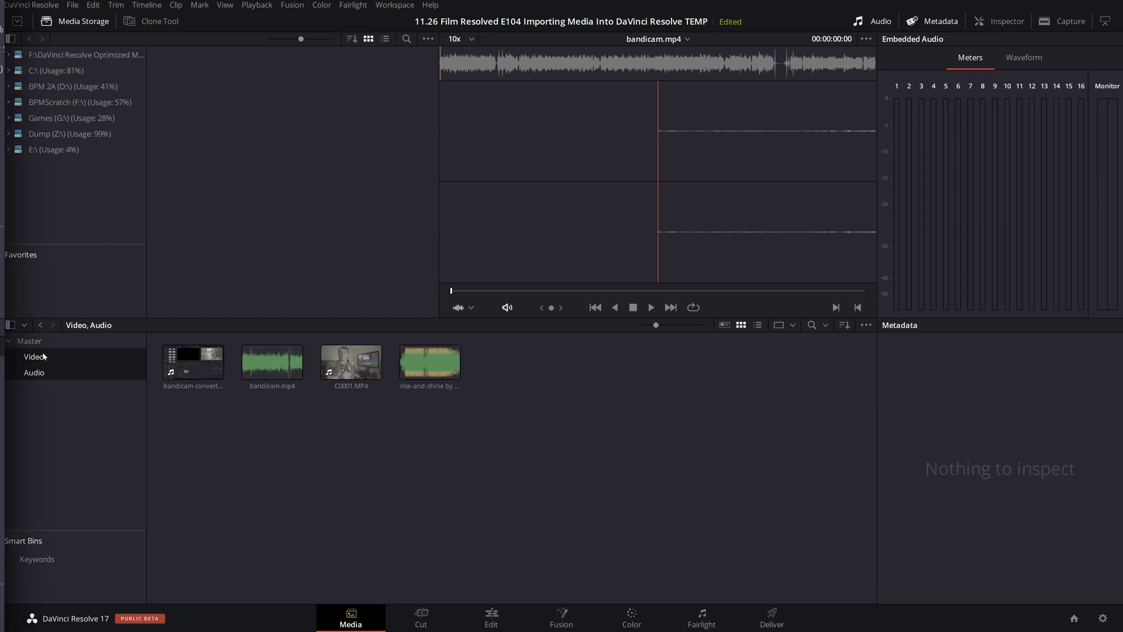
key(Delete)
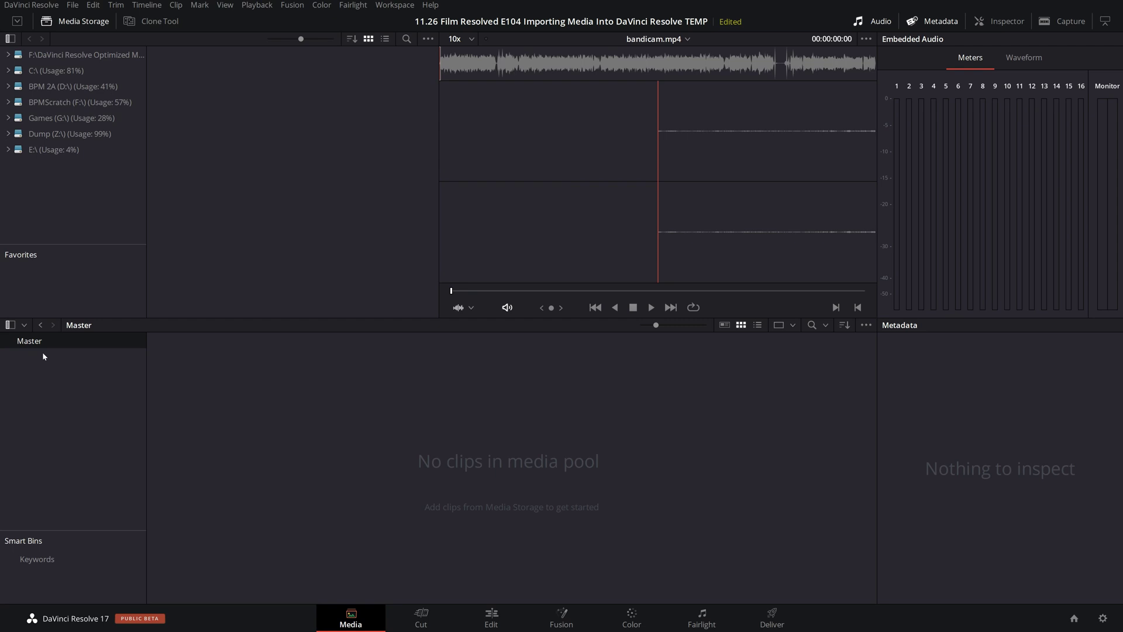
- On the Edit page, create a new empty timeline named Waffles
click(491, 620)
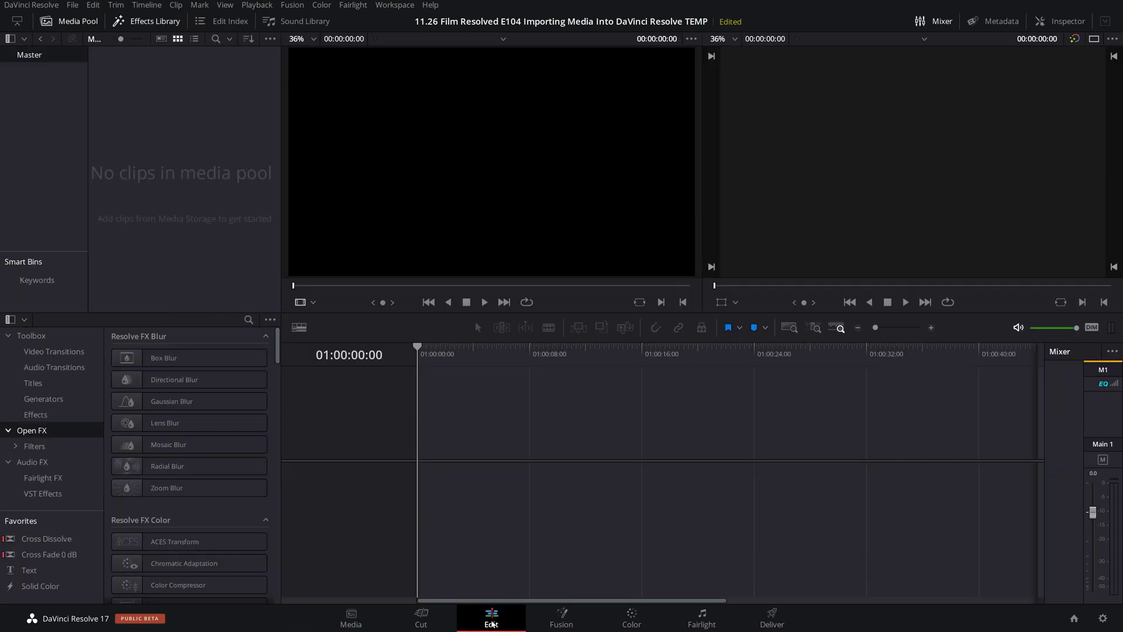
right_click(218, 198)
mouse_move(245, 204)
click(491, 207)
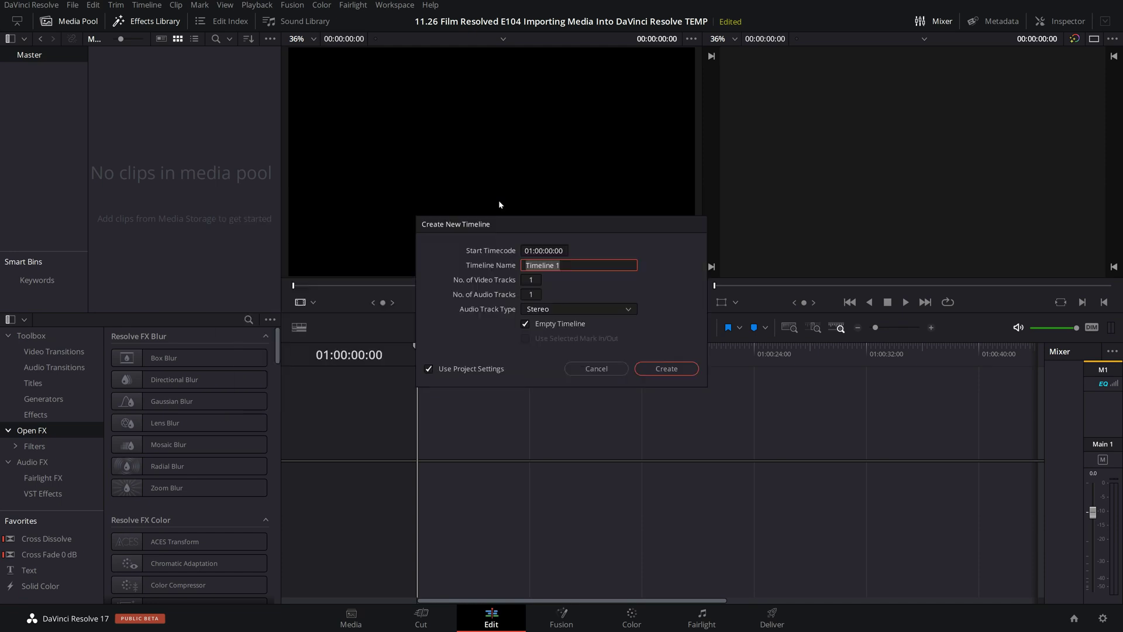
text(Waffles)
key(Return)
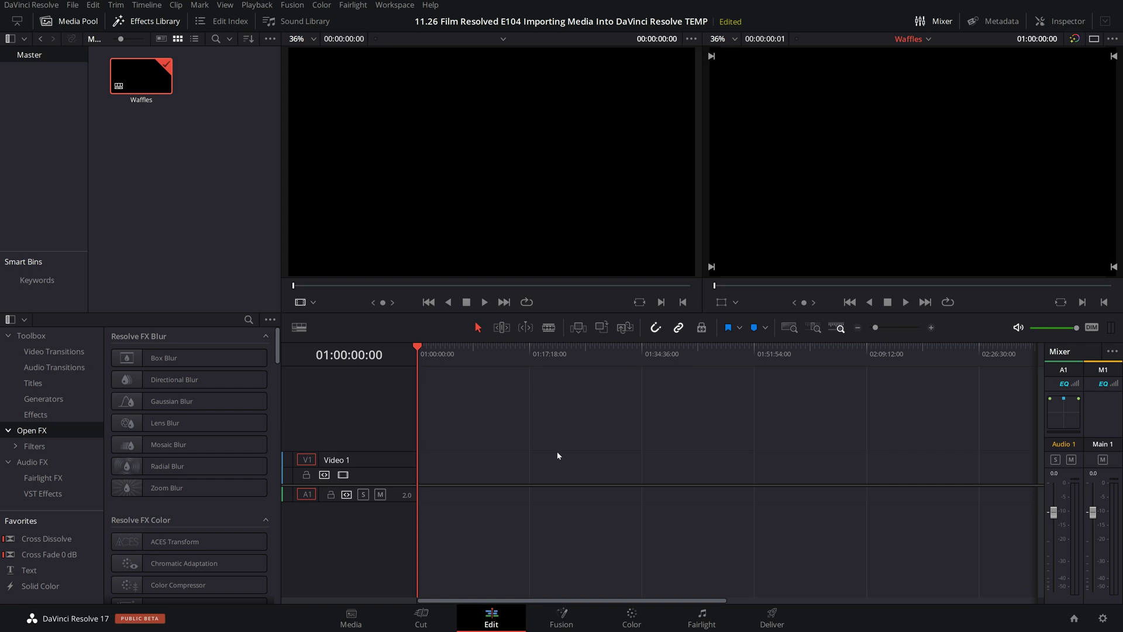
- Drop the rise-and-shine audio from Explorer onto the start of track A1
key(alt+Tab)
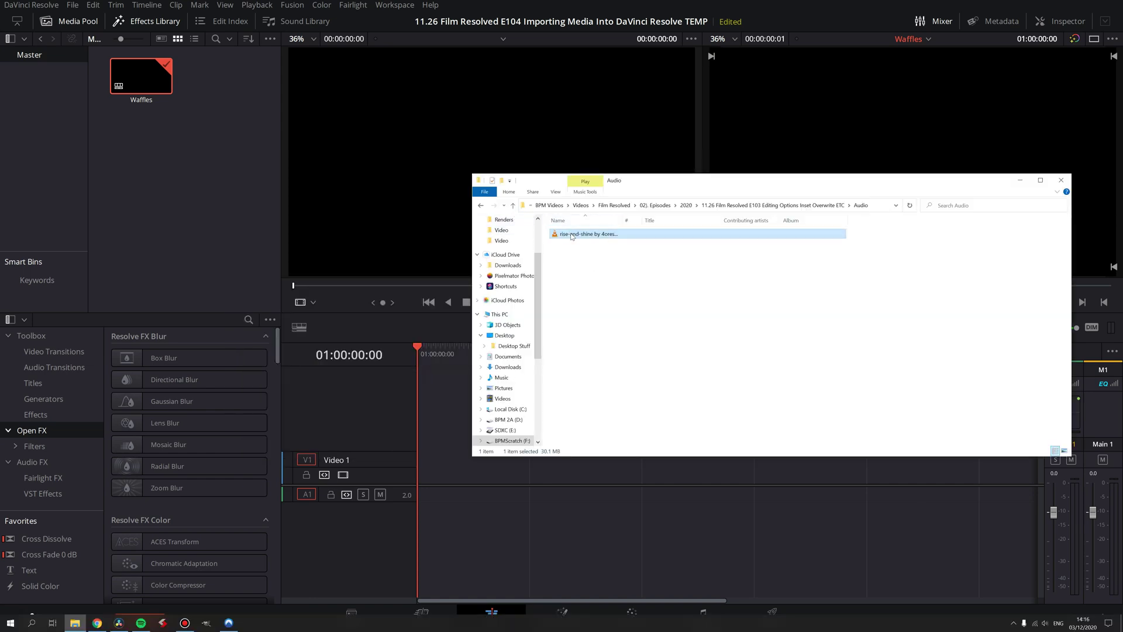
drag(572, 236, 424, 497)
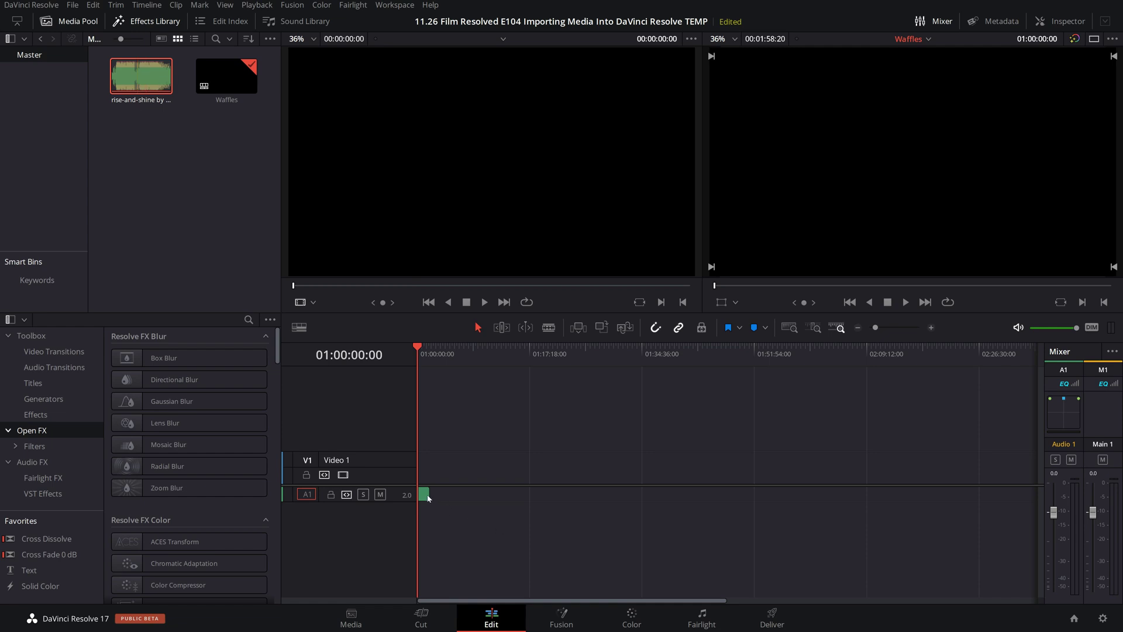
drag(427, 498, 427, 494)
- Undo the rise-and-shine clip's addition to the media pool
right_click(151, 86)
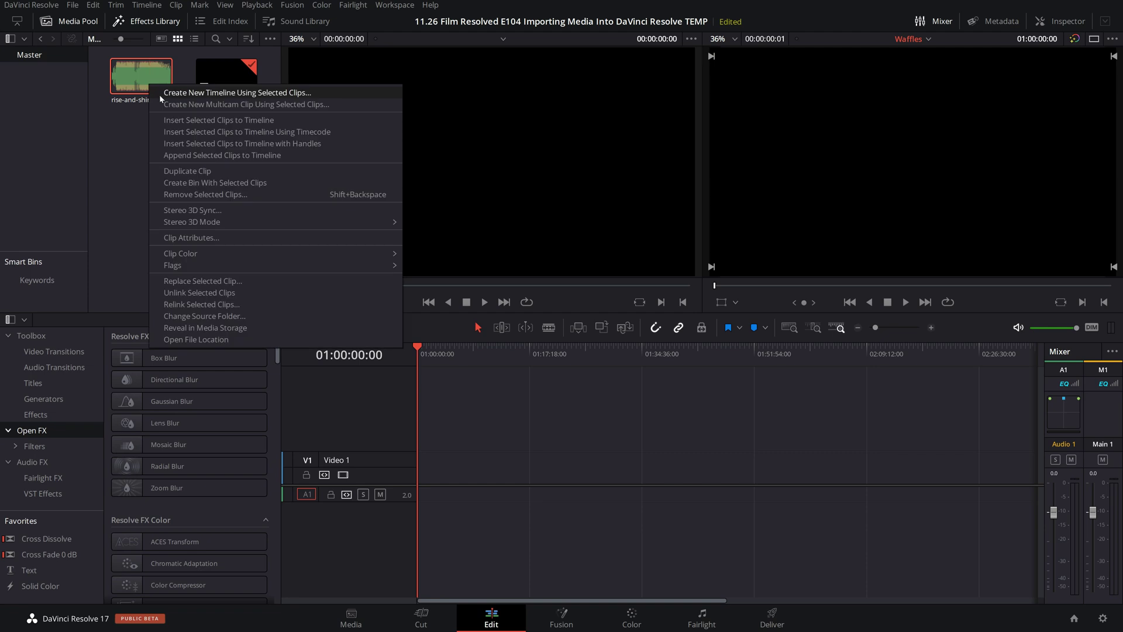
click(117, 124)
key(ctrl+z)
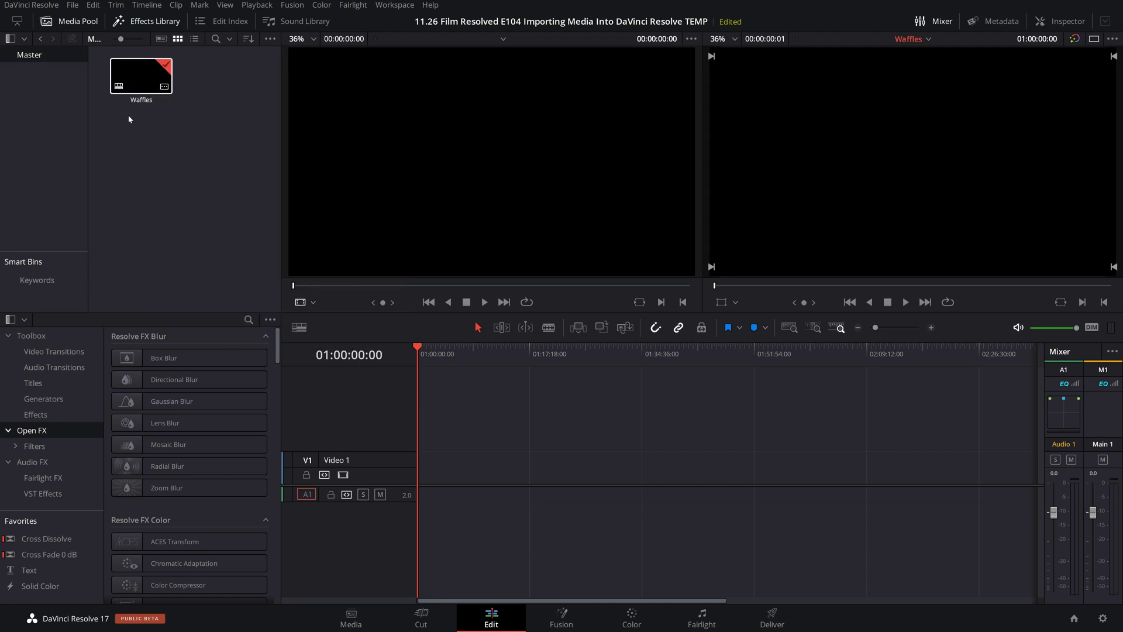
- Create bins named Video and Audio under Master, then open the Video bin
right_click(28, 121)
click(43, 132)
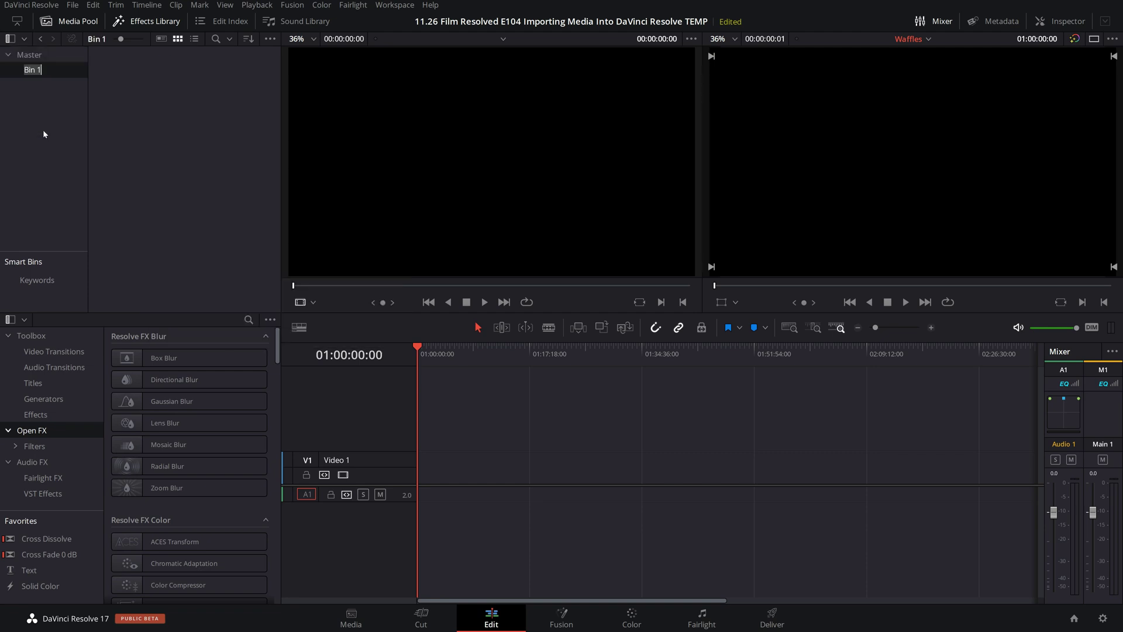
text(Video)
key(Return)
right_click(44, 133)
click(64, 139)
text(Au)
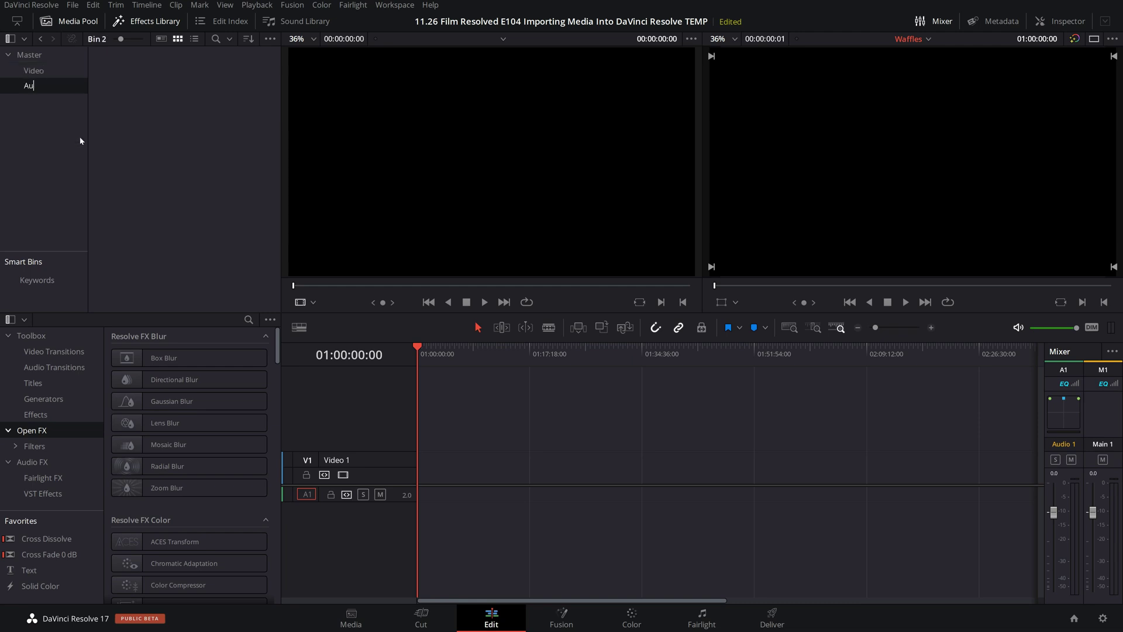
text(dio)
key(Return)
click(39, 73)
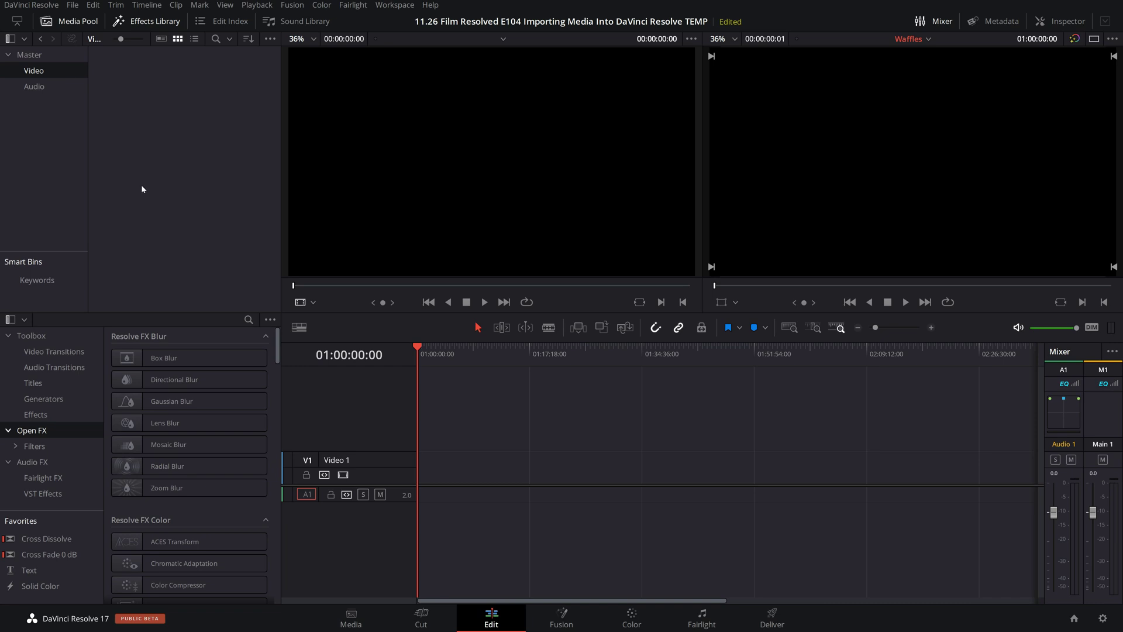
- Import the rise-and-shine WAV and move its clip into the Audio bin, leaving Video empty
key(alt+Tab)
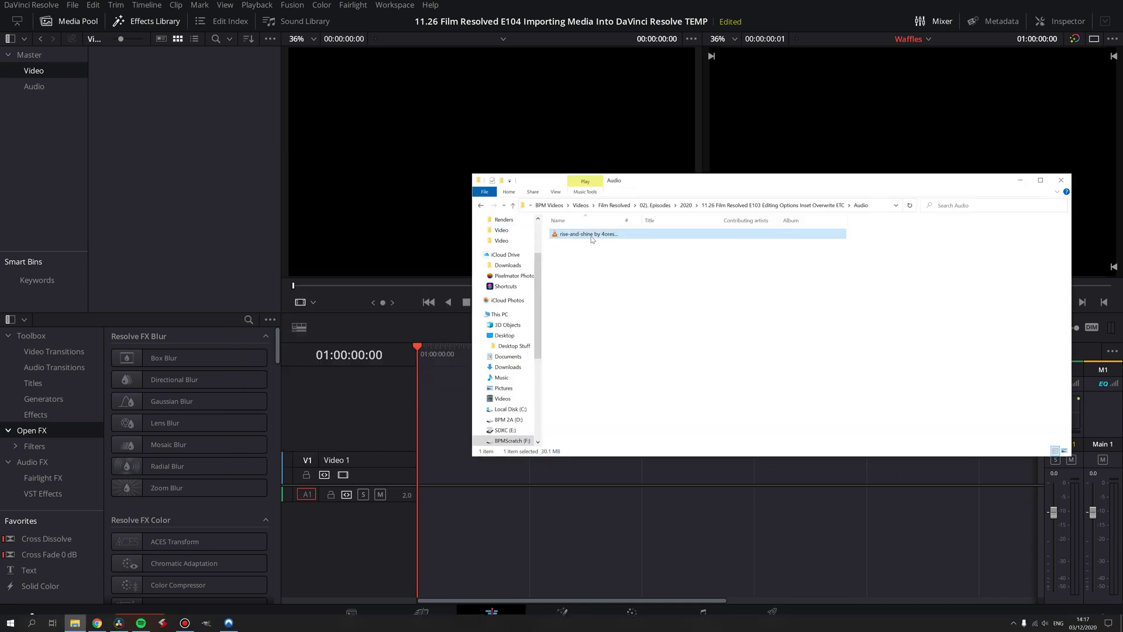
drag(536, 369, 420, 509)
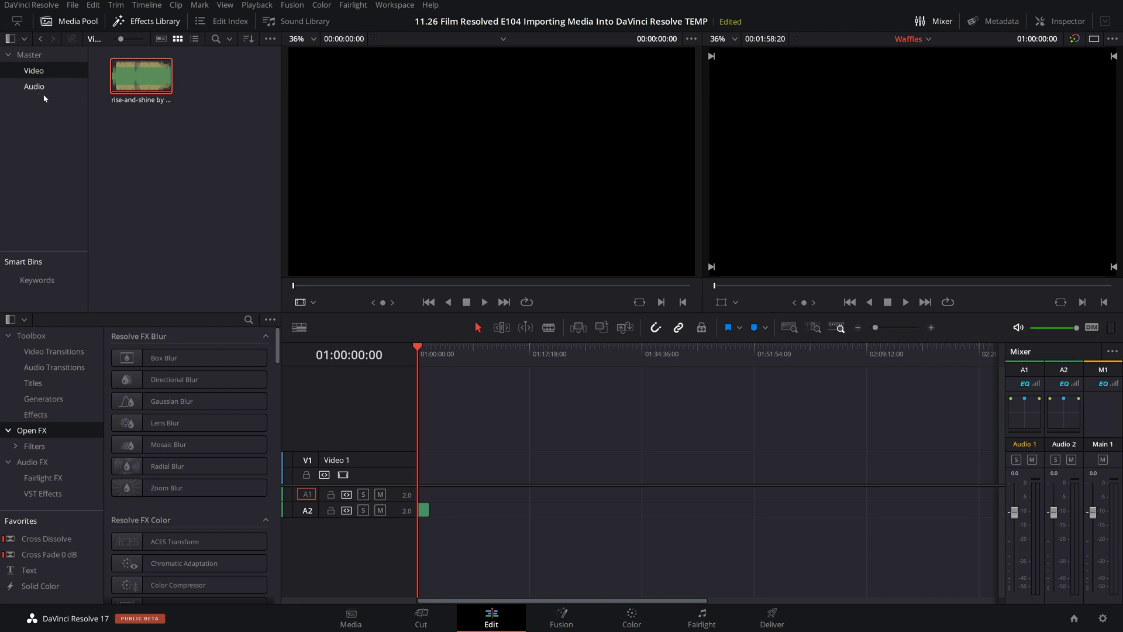
drag(140, 77, 47, 86)
click(47, 86)
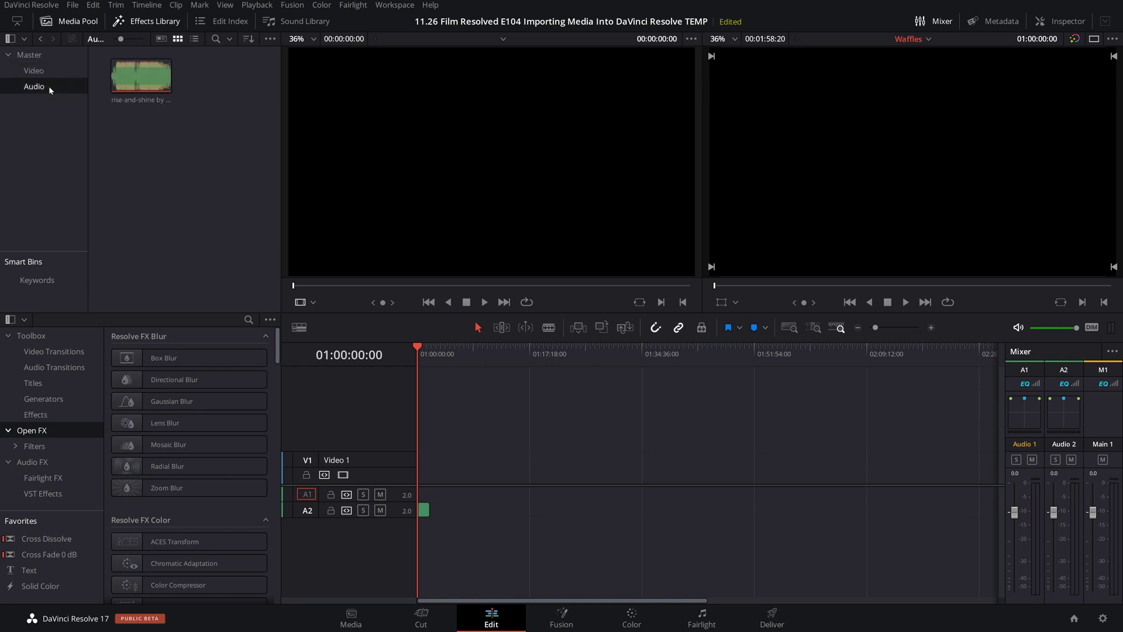
click(35, 70)
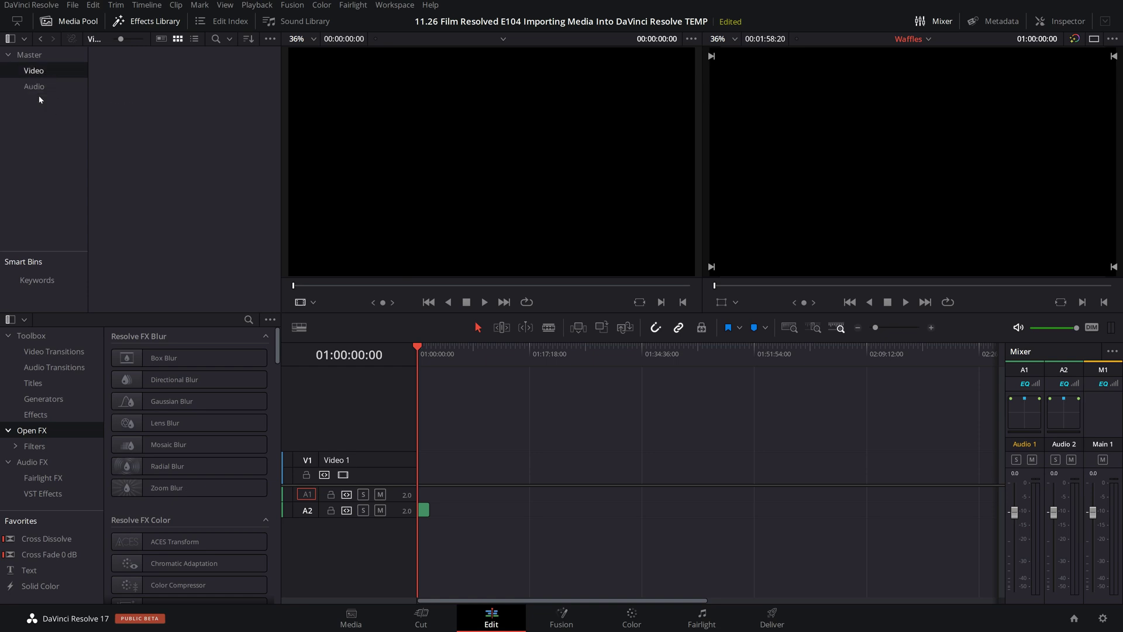
click(35, 85)
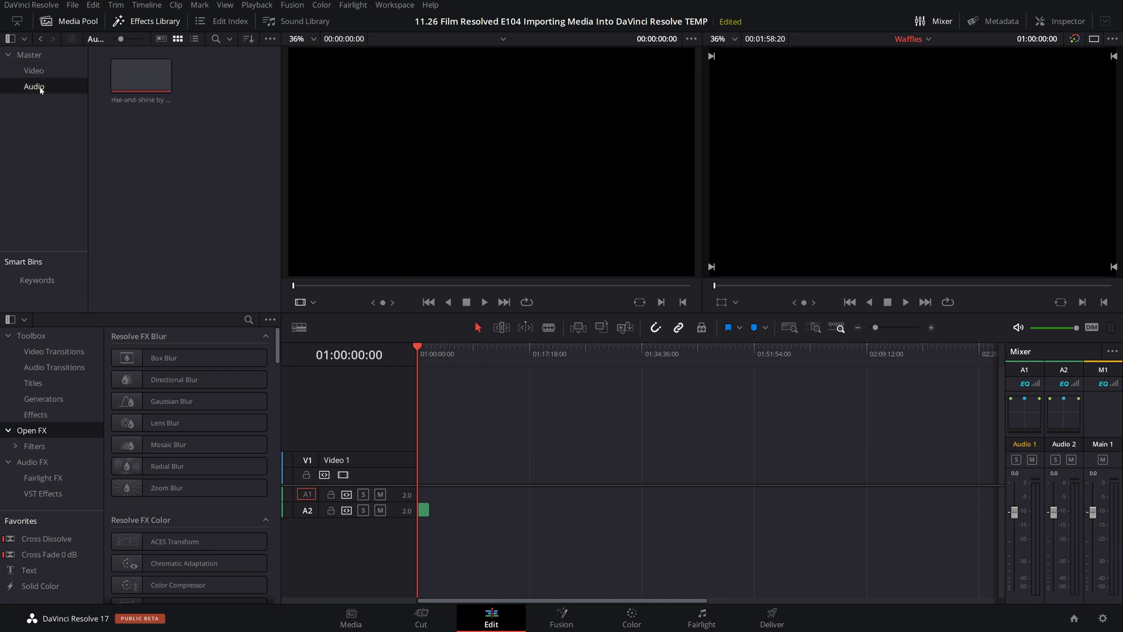
click(354, 618)
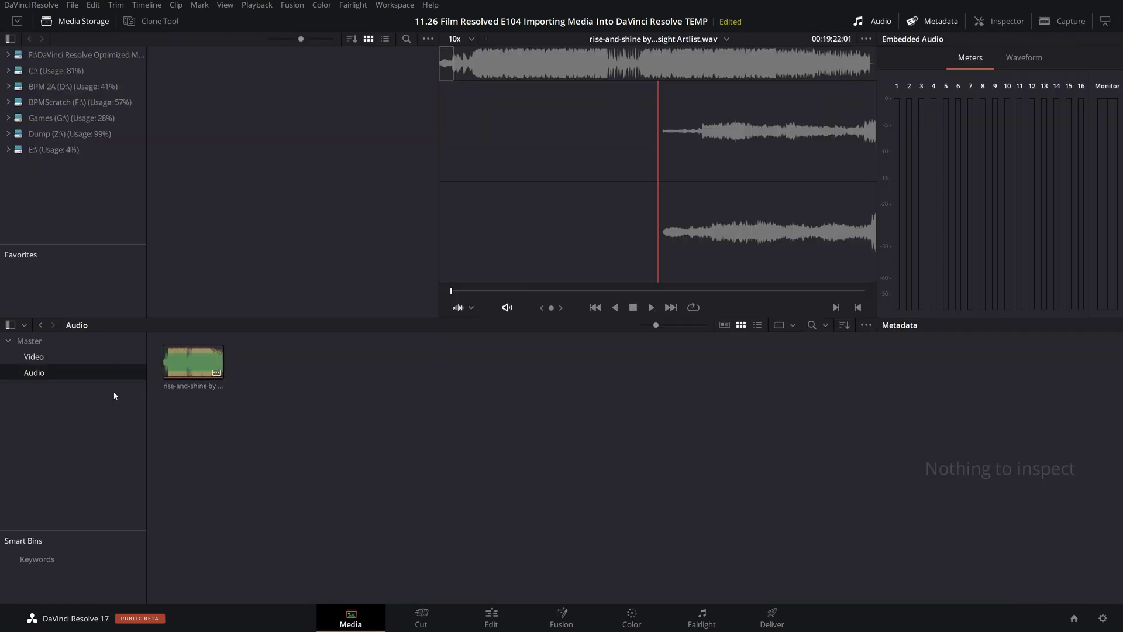
- Select the rise-and-shine clip, then both the Video and Audio bins for removal
click(161, 367)
ctrl+click(37, 357)
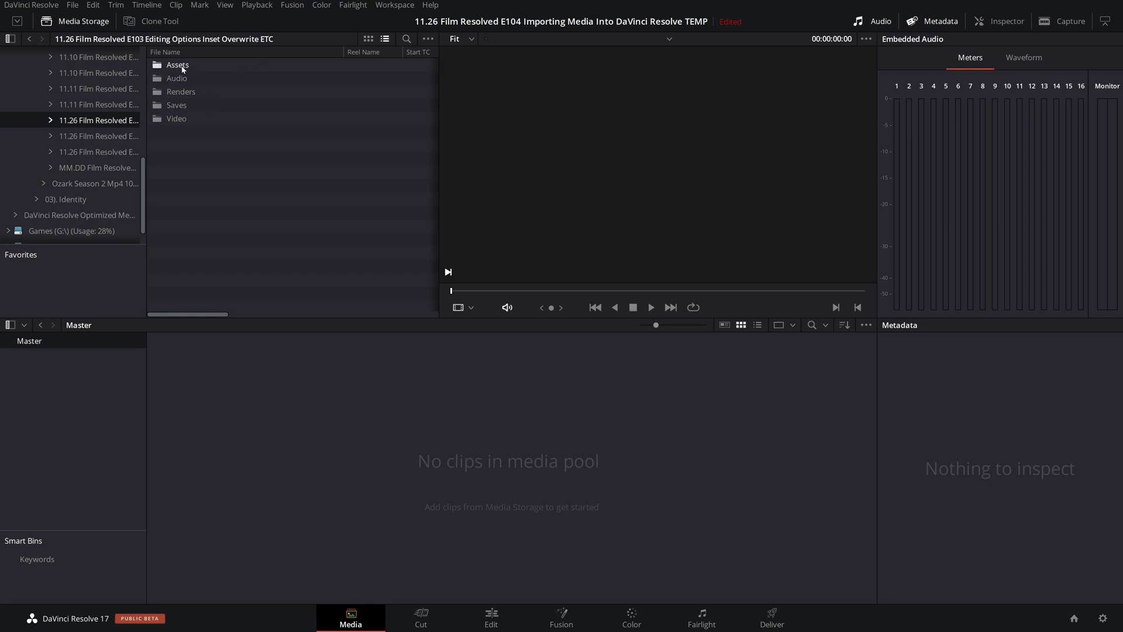
- Add C0001.MP4 from Media Storage Video > PTC to the Media Pool
double_click(175, 120)
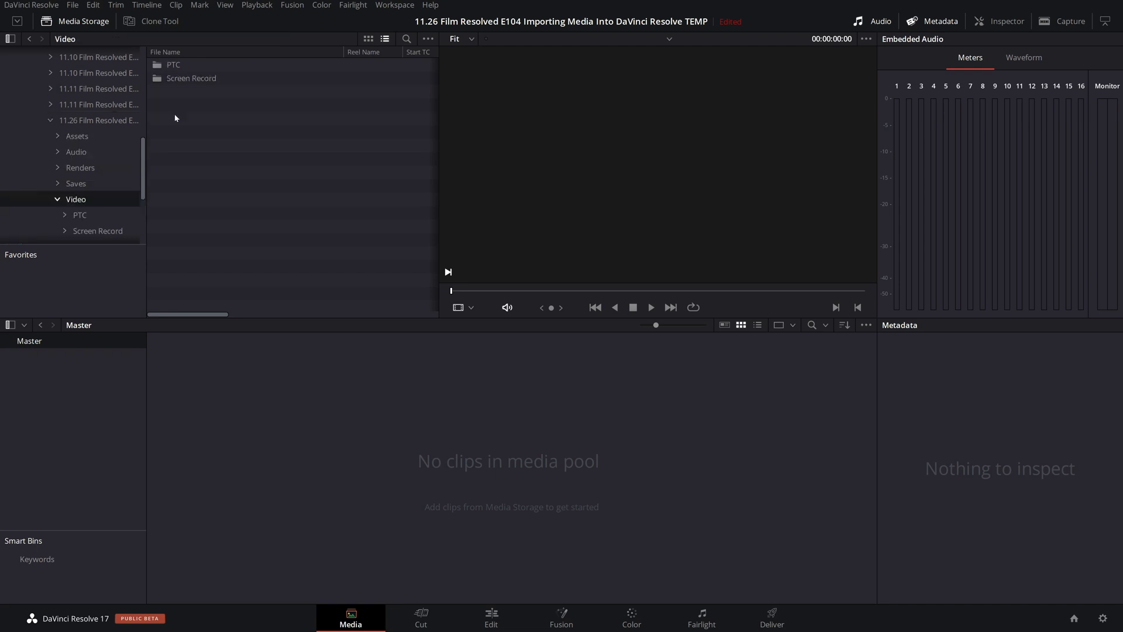
double_click(187, 71)
drag(186, 66, 296, 434)
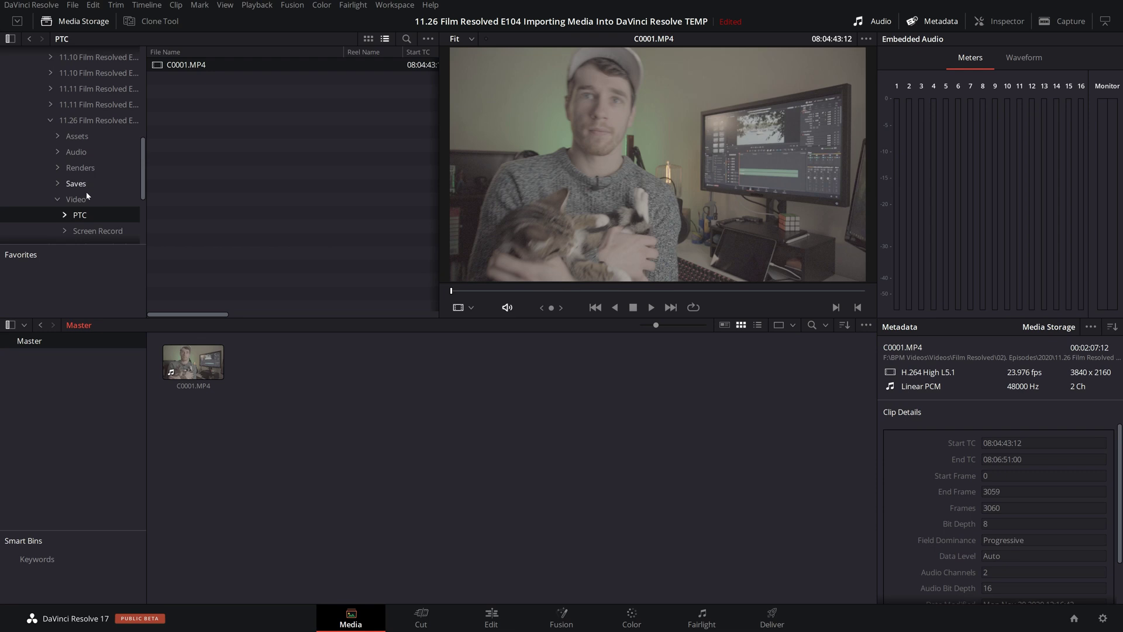
- Add bandicam converted.mp4 from the Screen Record folder to the Media Pool
click(117, 231)
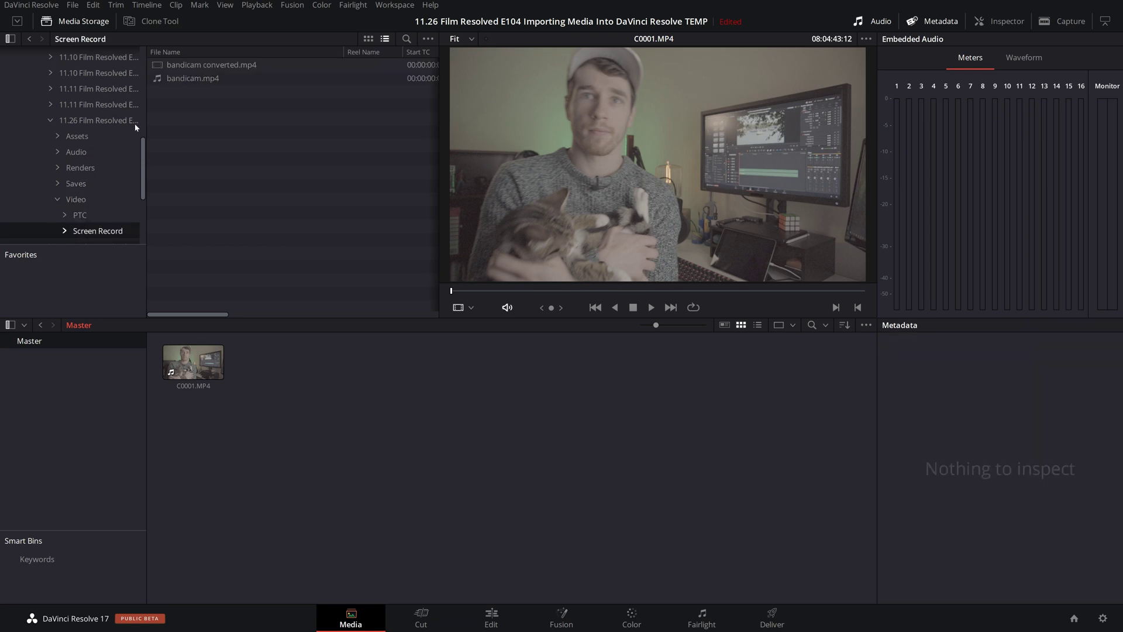
click(180, 67)
right_click(180, 70)
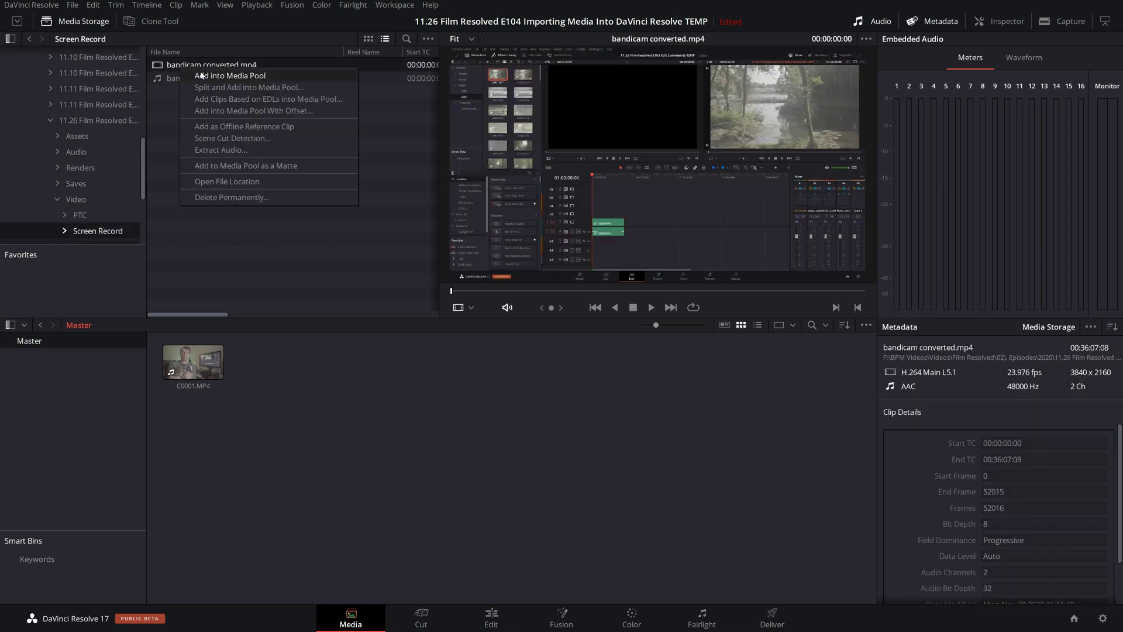
click(202, 75)
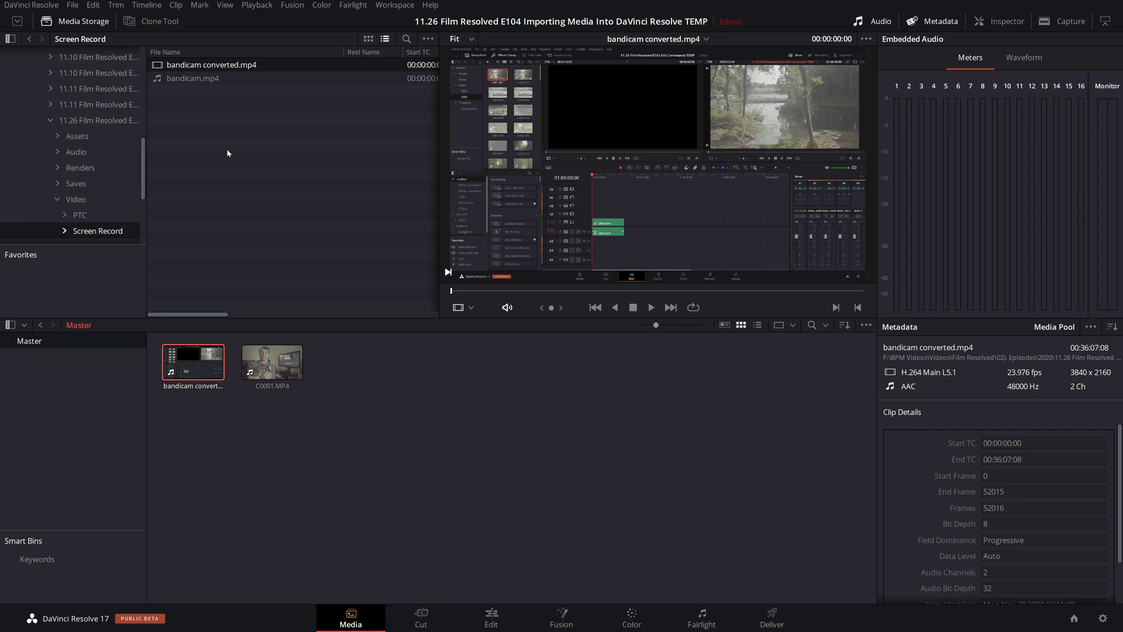
right_click(214, 63)
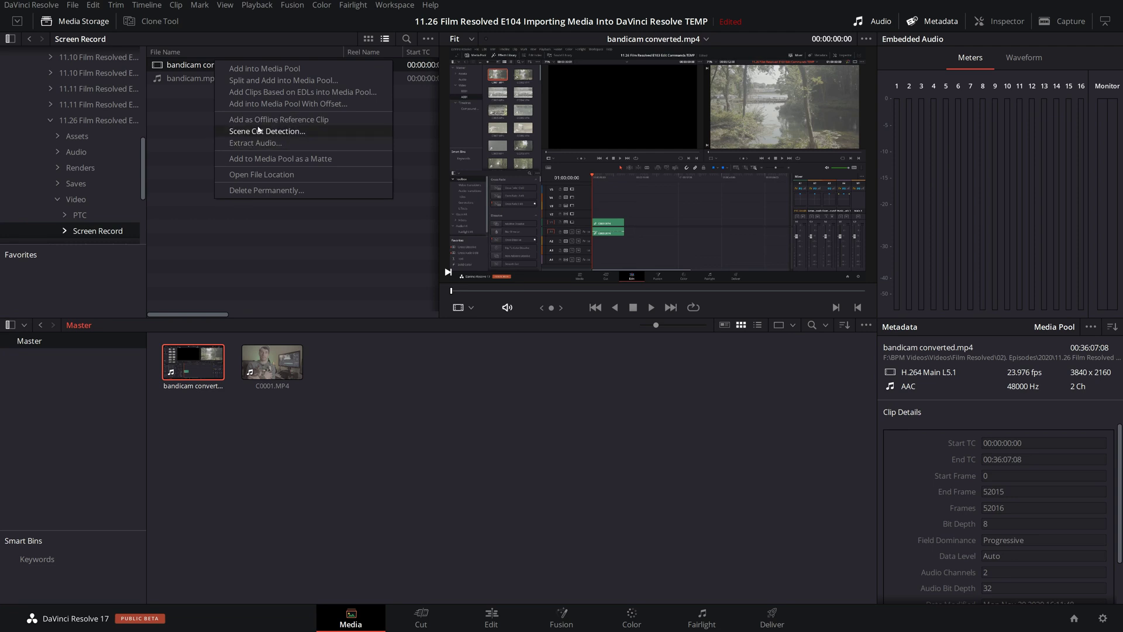
click(252, 232)
- Create a new bin named Audio under Master
right_click(93, 421)
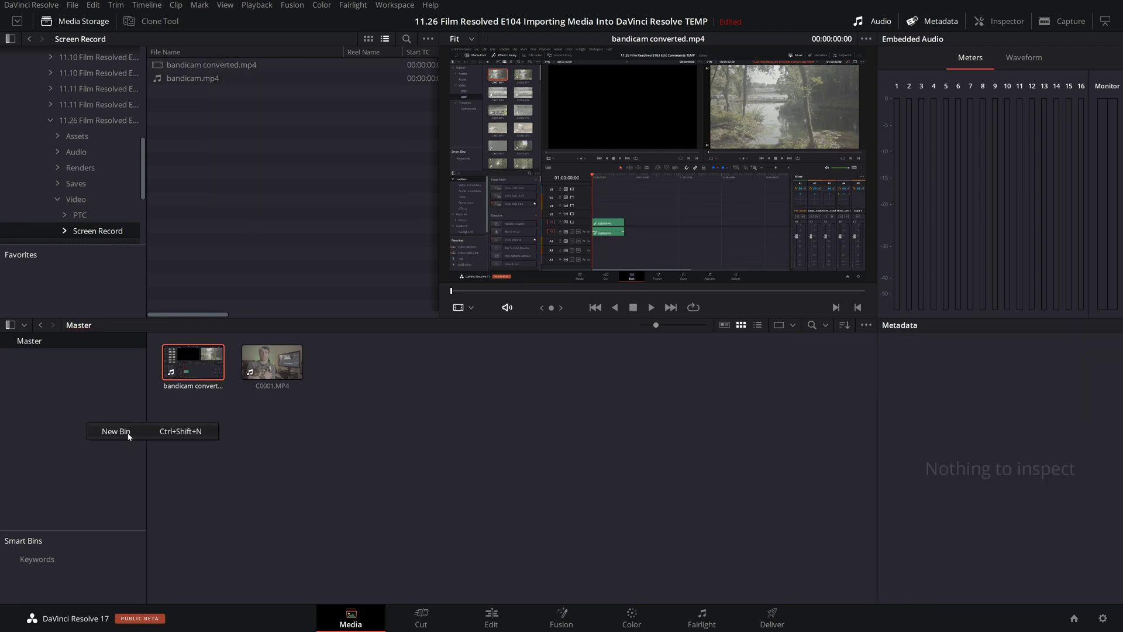
click(125, 431)
text(Audio)
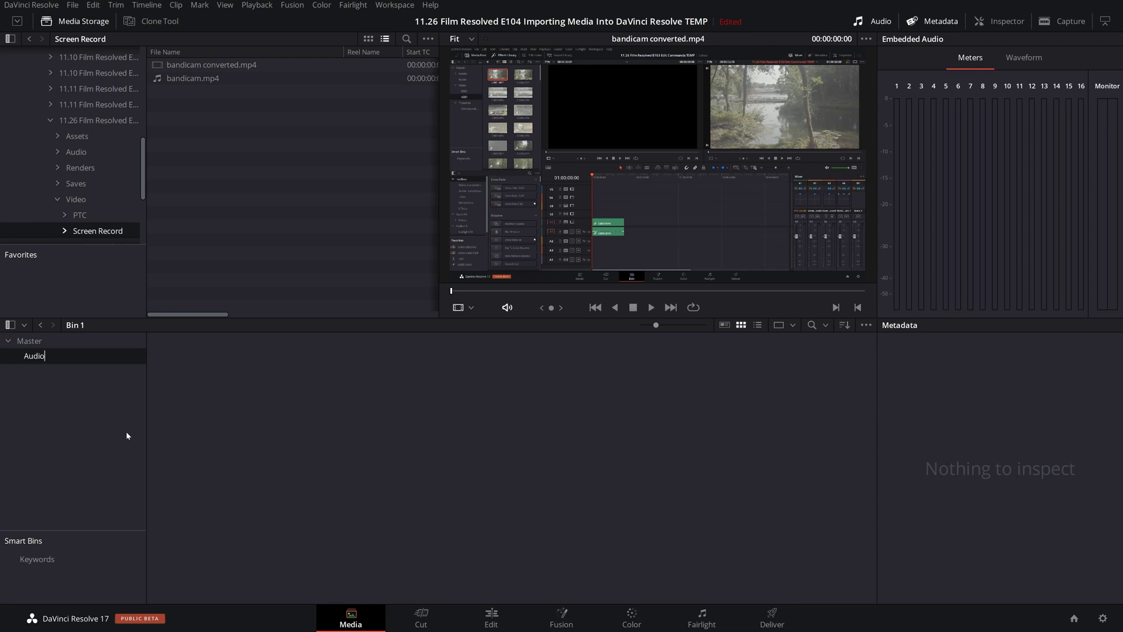
key(Return)
- Create a new bin named Video beside the Audio bin under Master
right_click(86, 424)
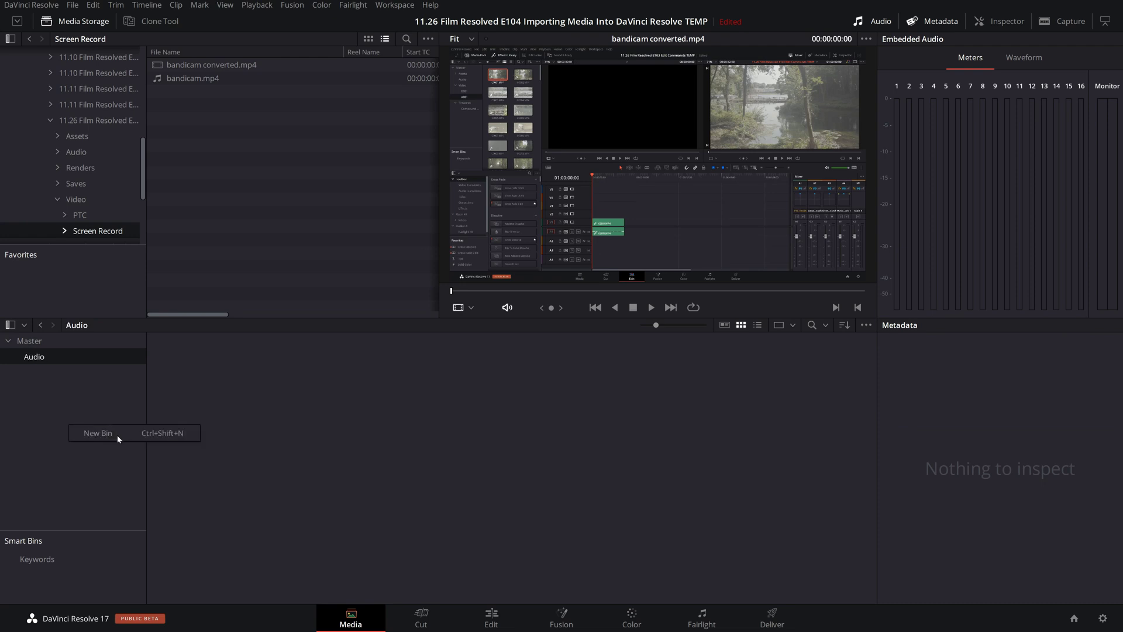
click(121, 434)
text(Video)
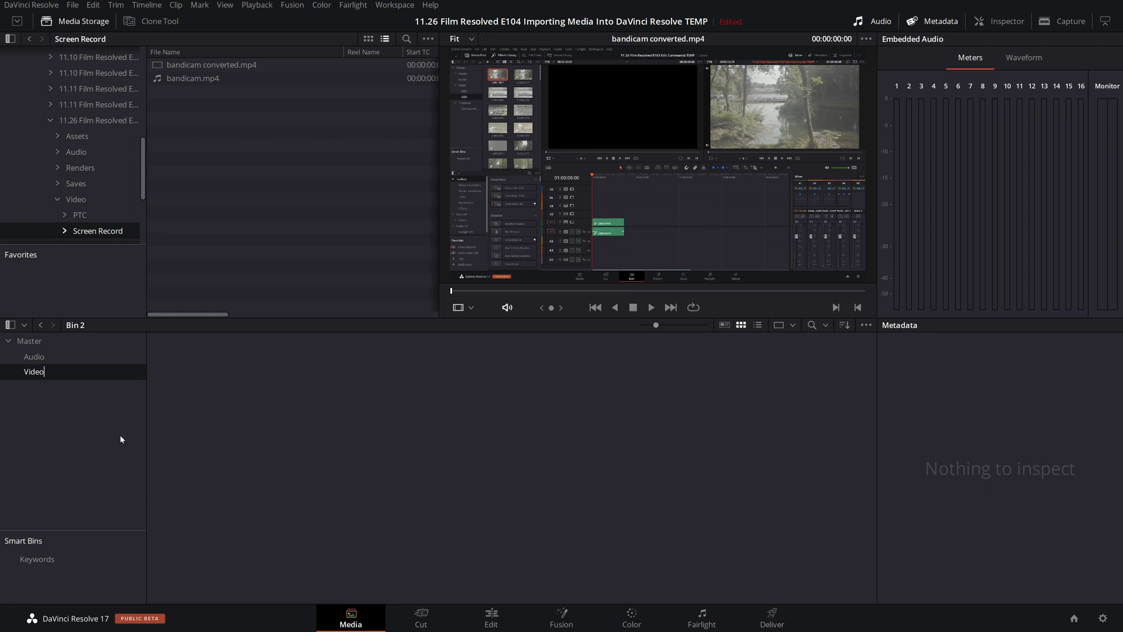
key(Return)
- Delete both clips from the Master bin, leaving only the Audio and Video bins
click(47, 355)
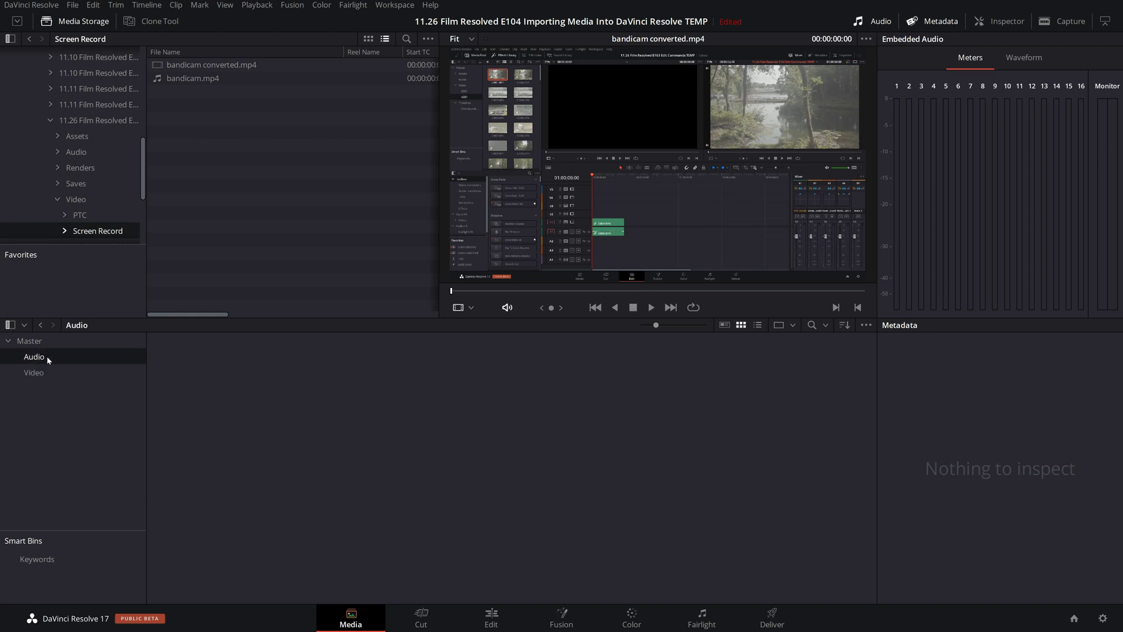
click(42, 344)
drag(243, 431, 349, 359)
key(Delete)
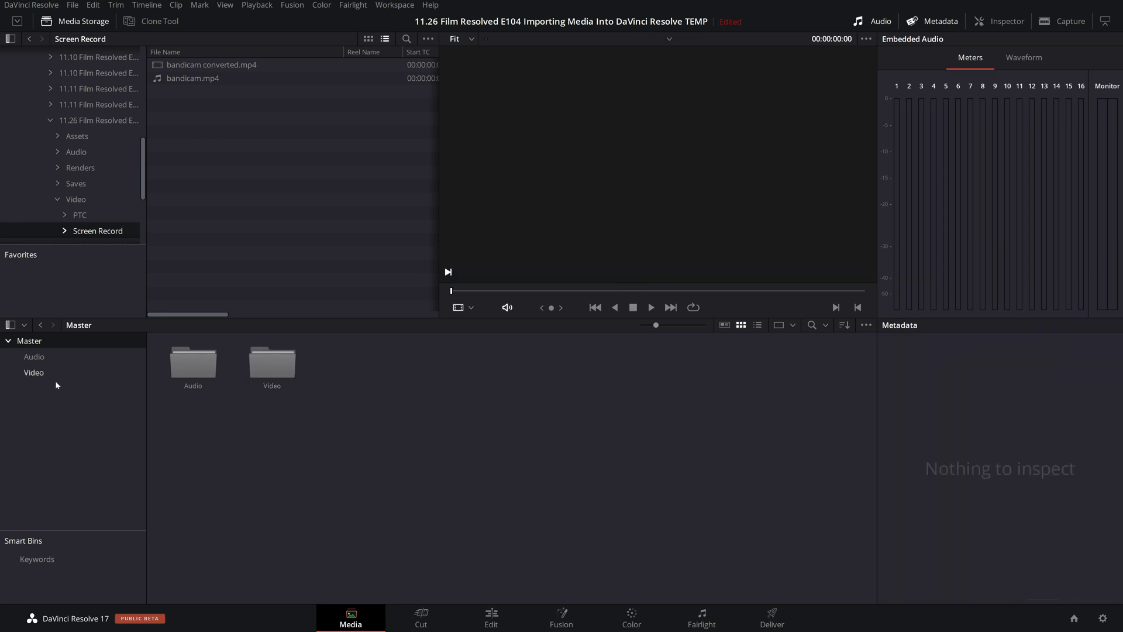
click(34, 373)
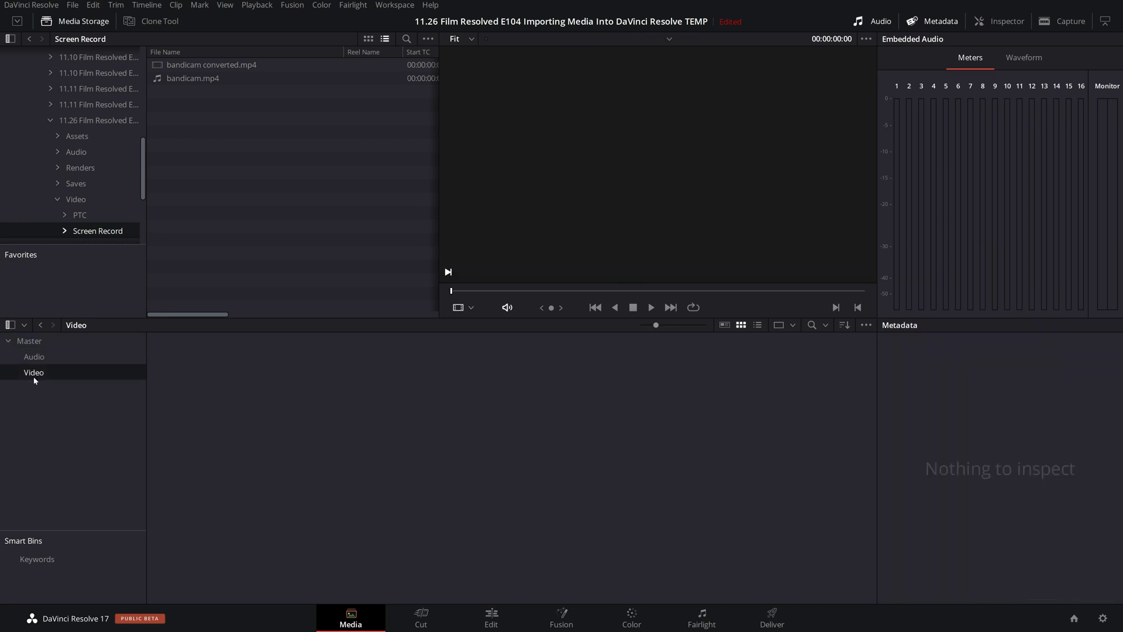
click(90, 153)
- Add the rise-and-shine audio file to the Video bin, then drag it back out
click(177, 68)
right_click(177, 67)
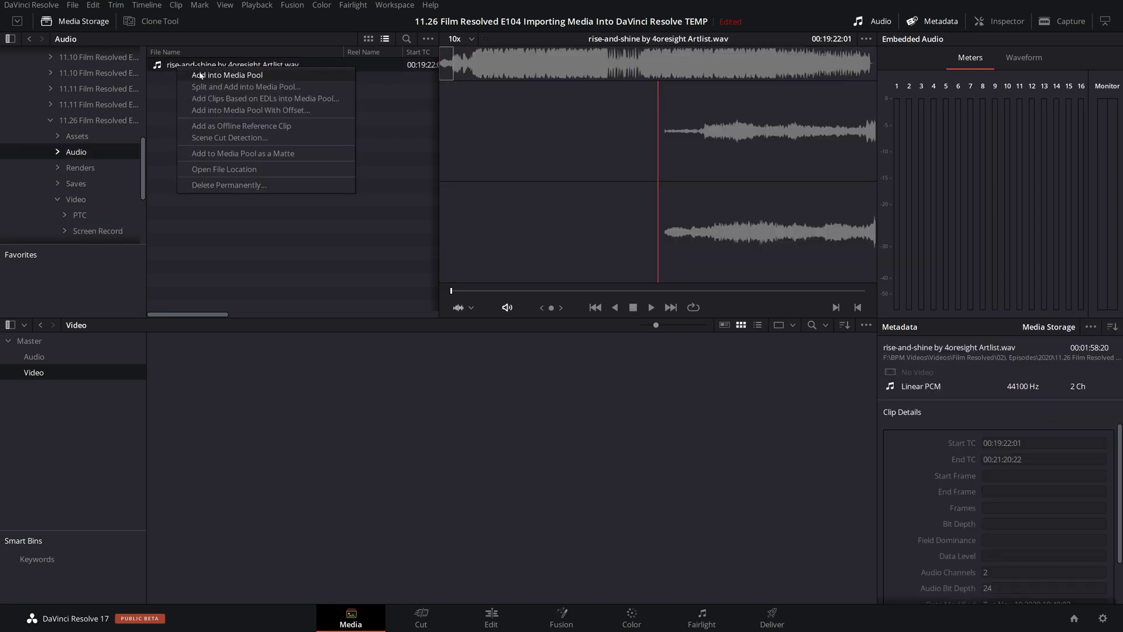
click(199, 75)
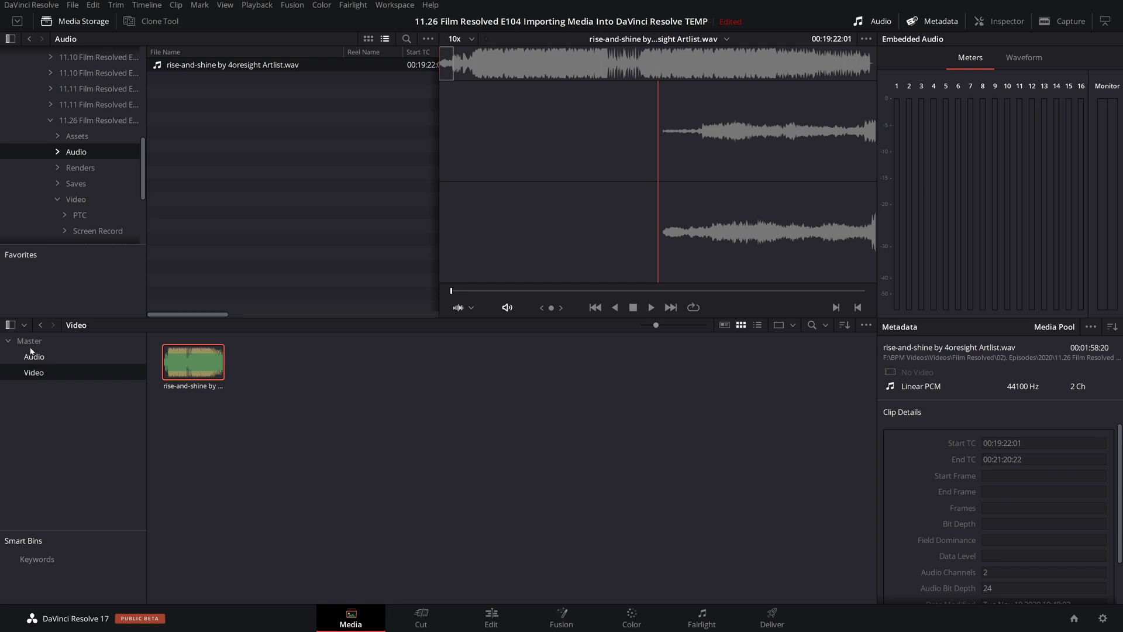
right_click(199, 357)
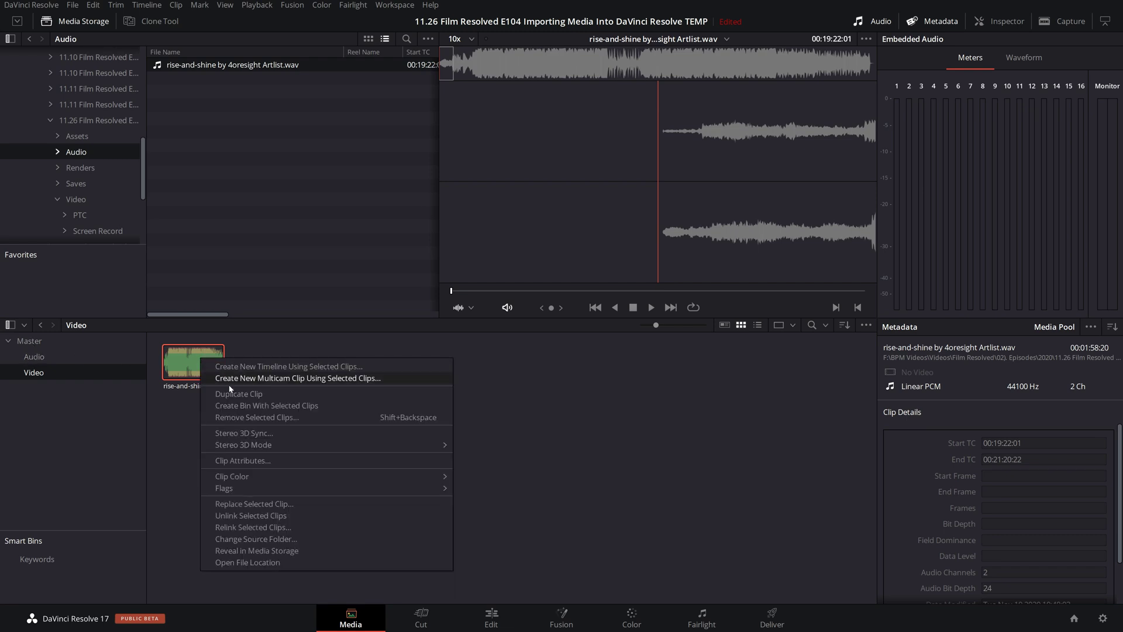
click(188, 444)
click(193, 362)
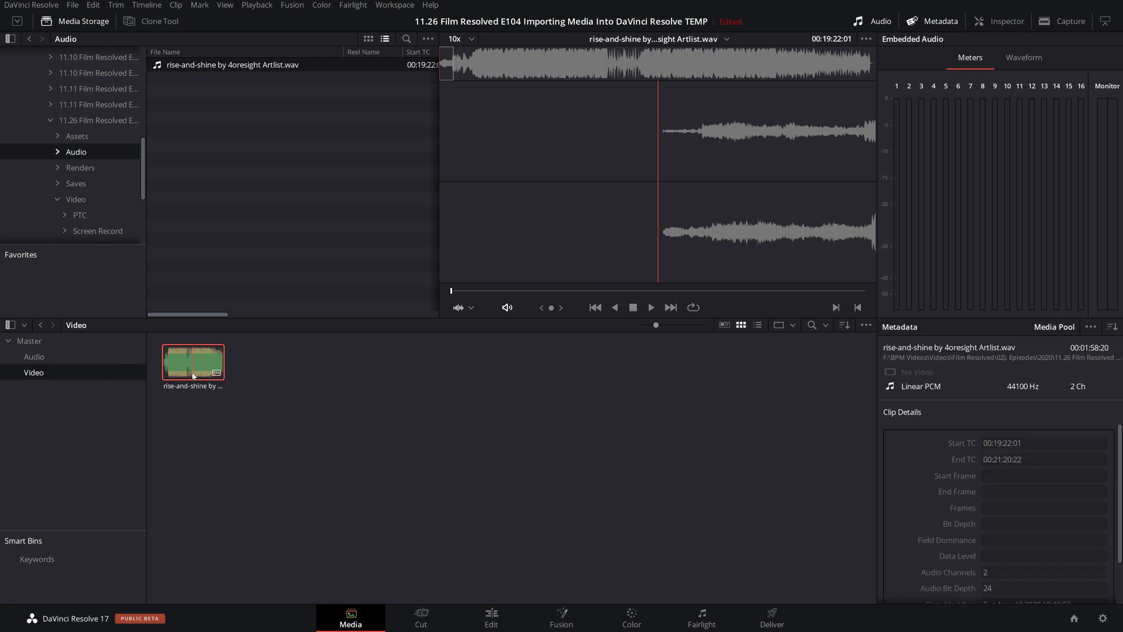
drag(193, 361, 34, 357)
- Import rise-and-shine, C0001.MP4 and bandicam.mp4 into Master, then file them into the Video and Audio bins
click(28, 341)
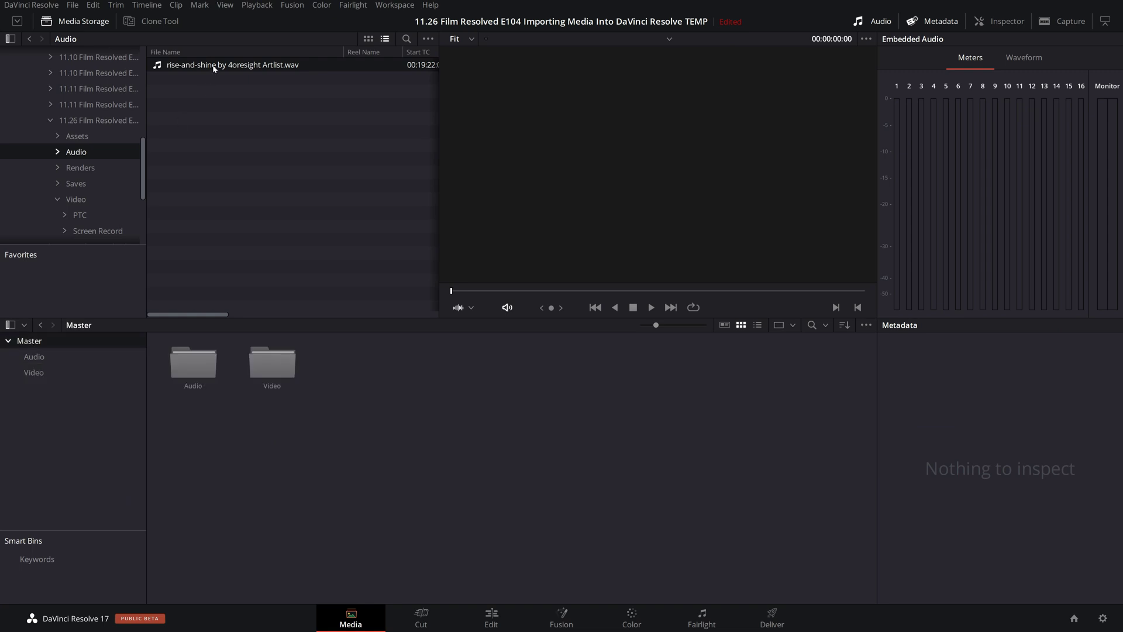
drag(213, 68, 374, 422)
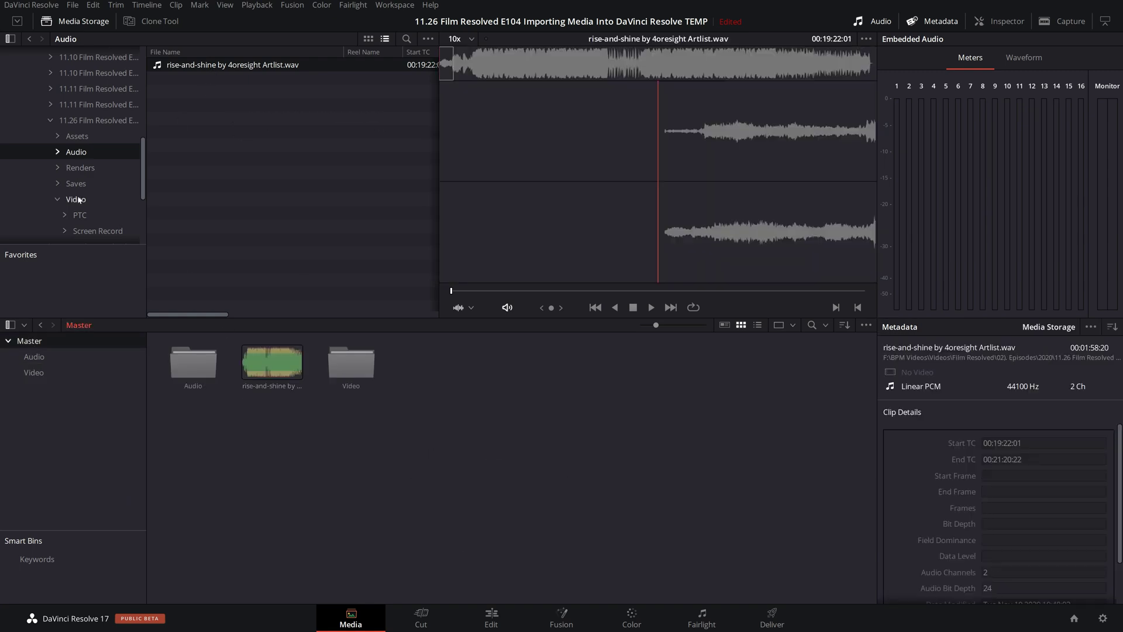
click(33, 216)
drag(186, 65, 304, 362)
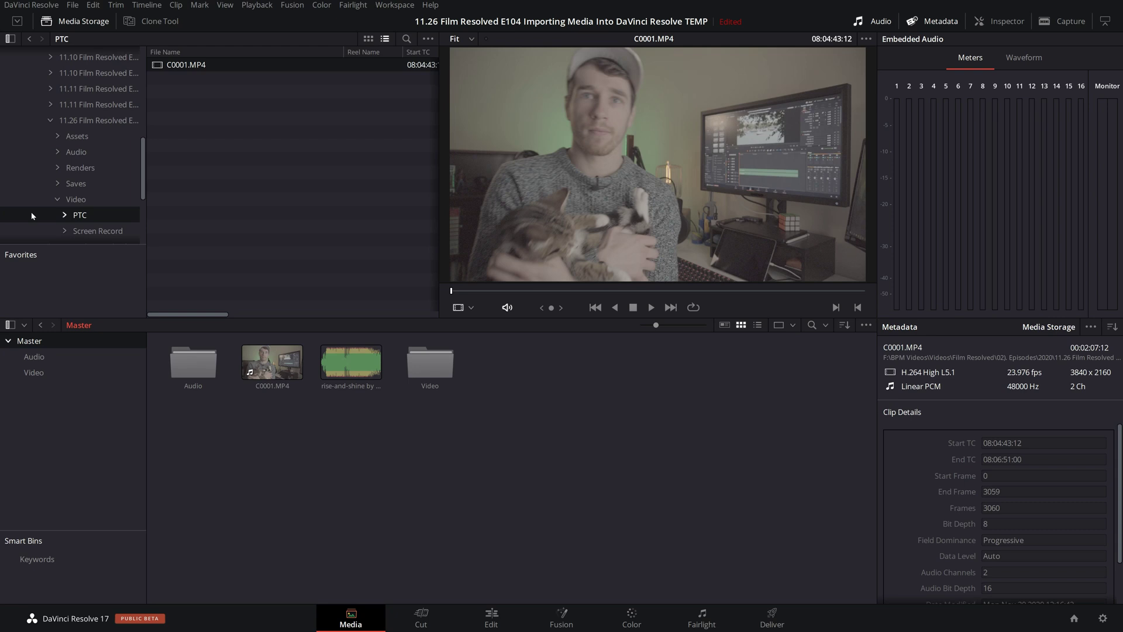
click(94, 230)
drag(188, 78, 514, 417)
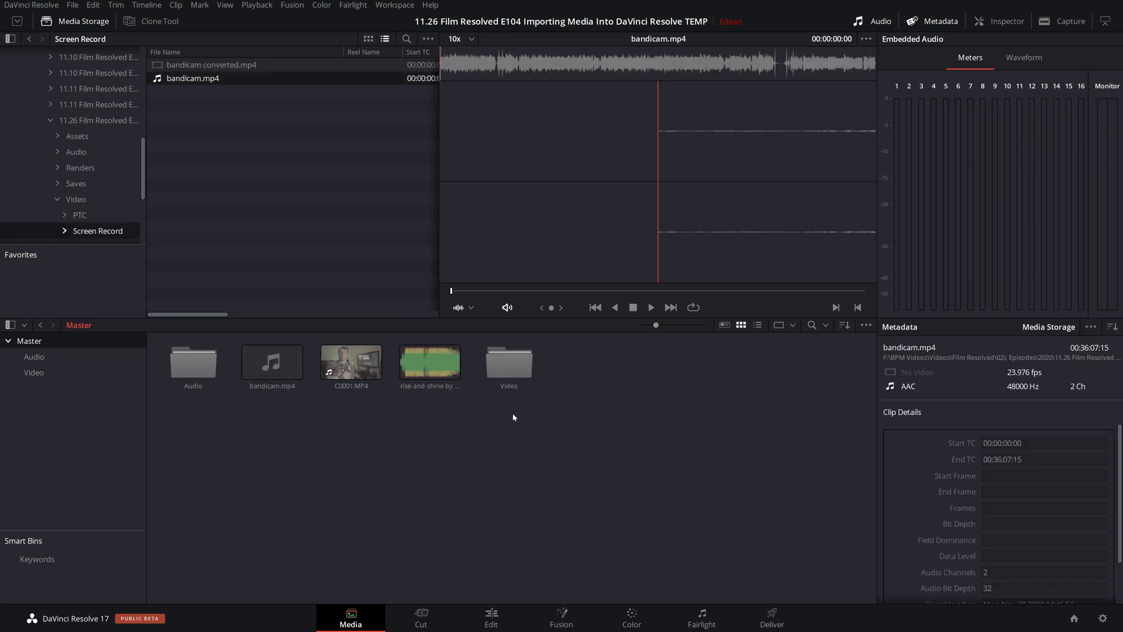
drag(430, 362, 501, 368)
drag(279, 372, 360, 367)
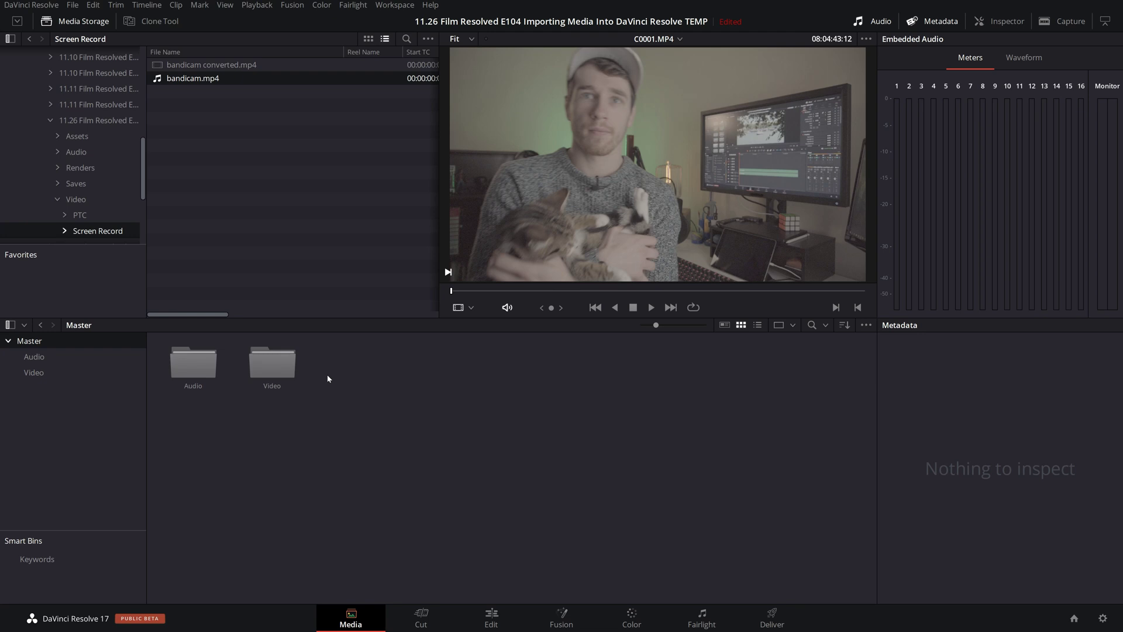
- Move both audio clips into the Video bin, then add the rise-and-shine track to the Audio bin
click(44, 374)
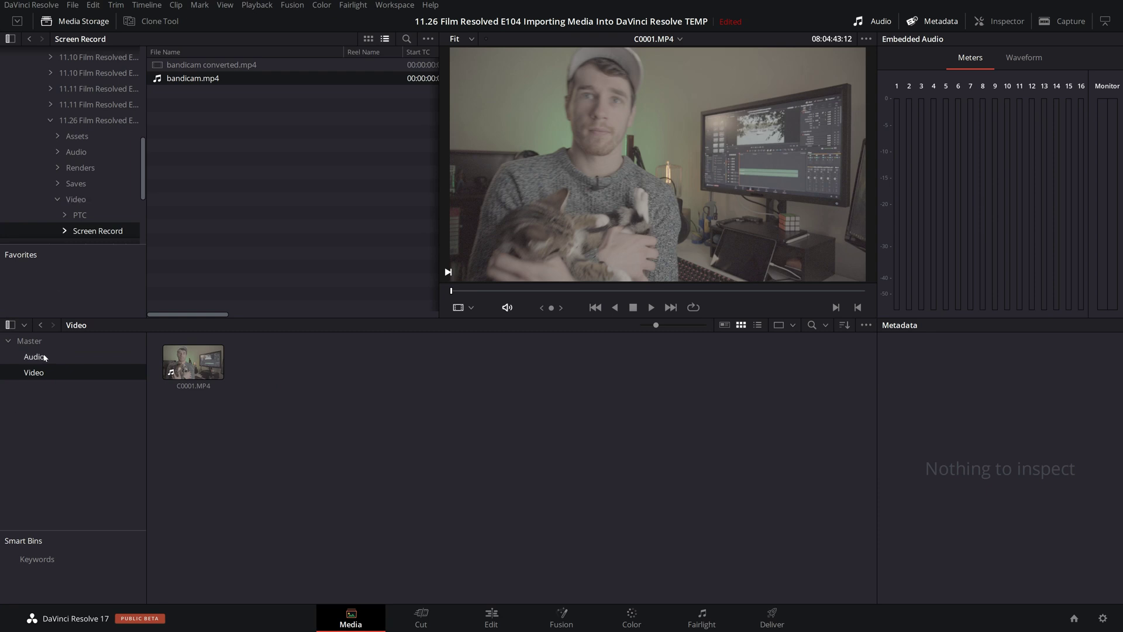
click(44, 357)
drag(155, 342, 129, 372)
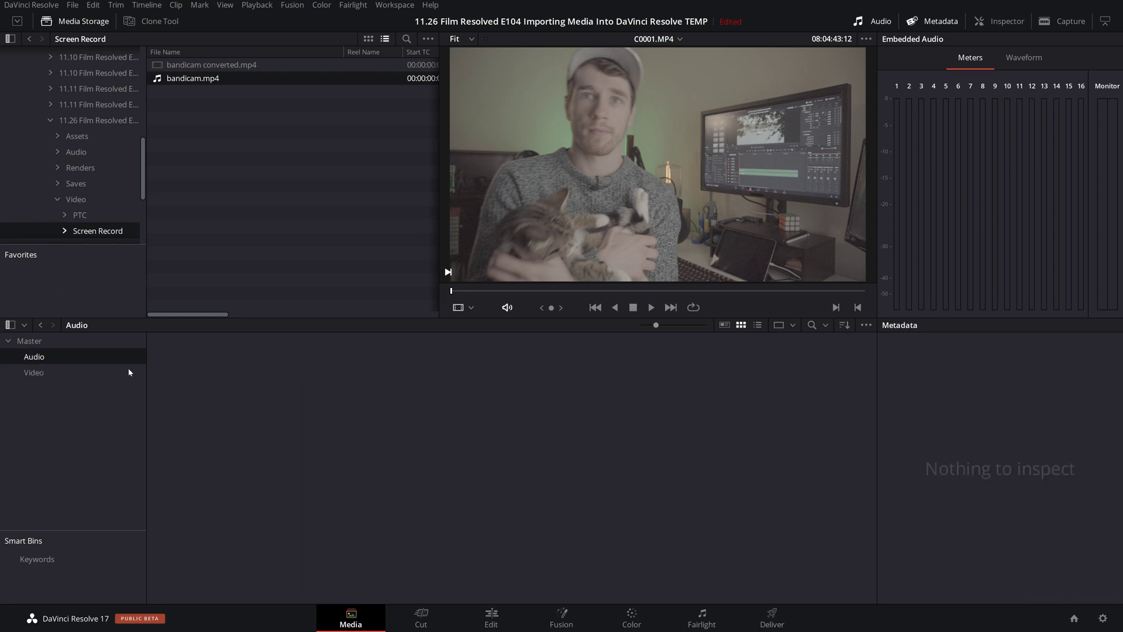
click(25, 374)
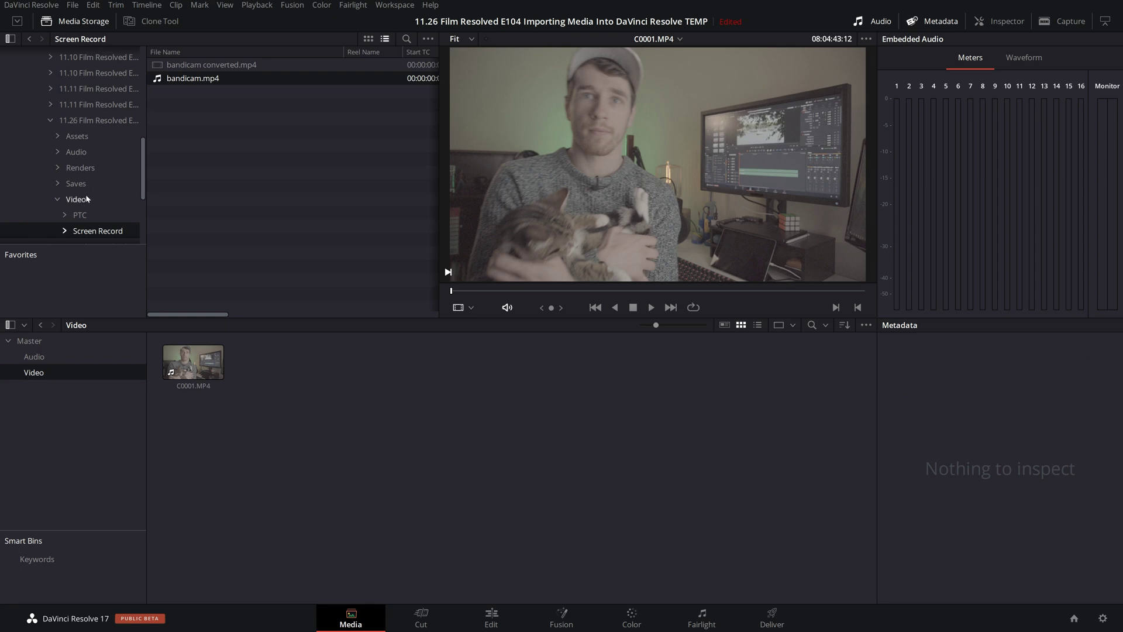
click(92, 151)
drag(222, 64, 36, 358)
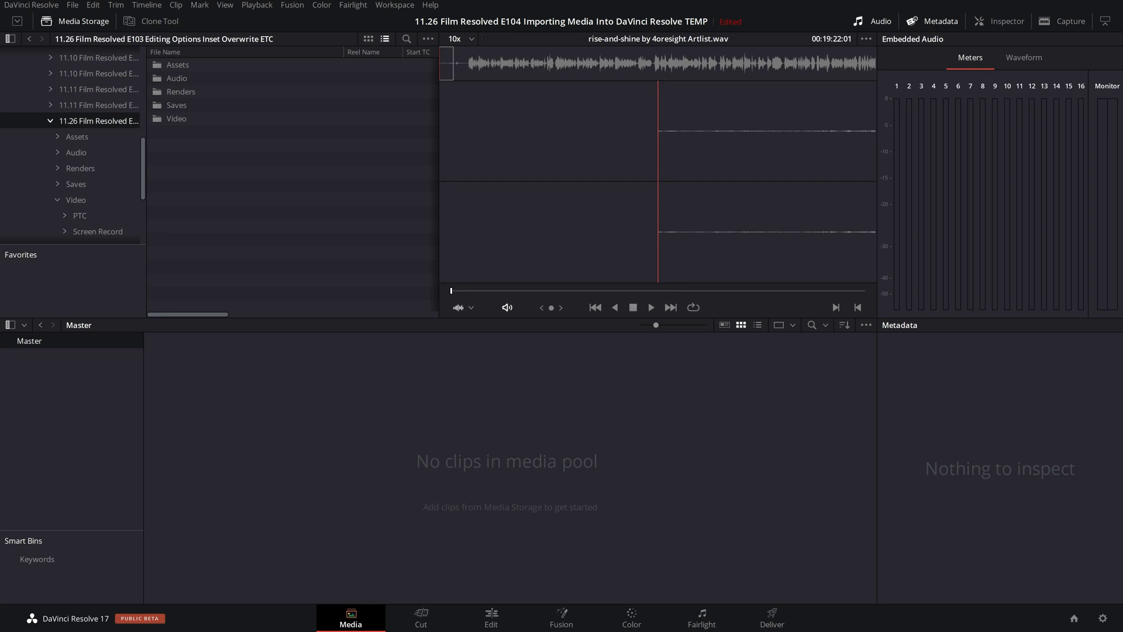
key(alt+Tab)
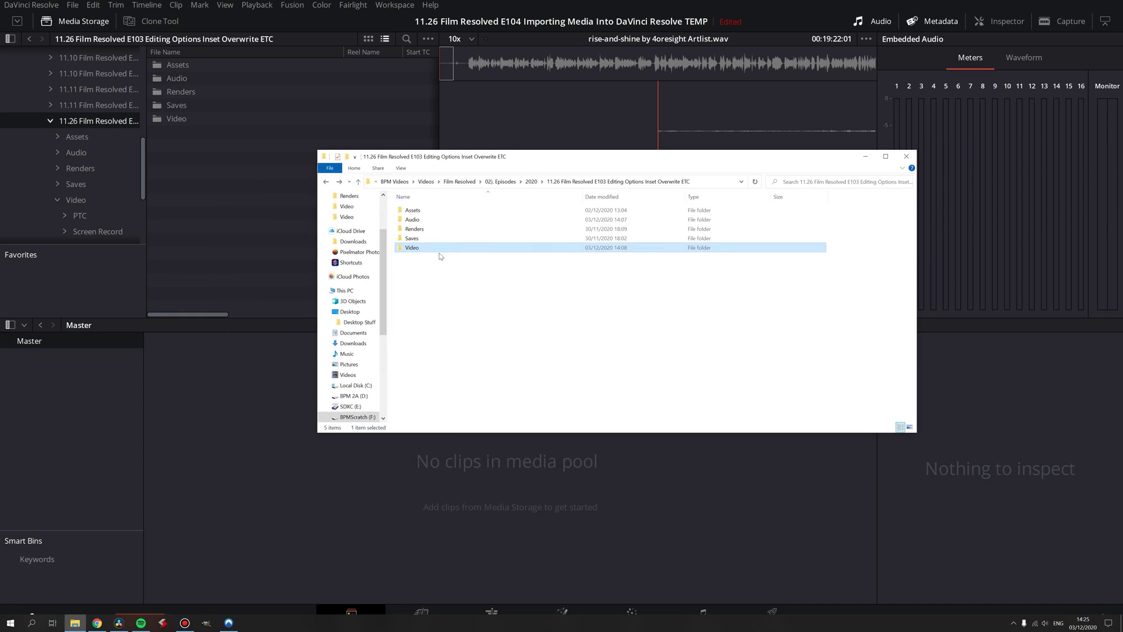
double_click(423, 212)
key(alt+Up)
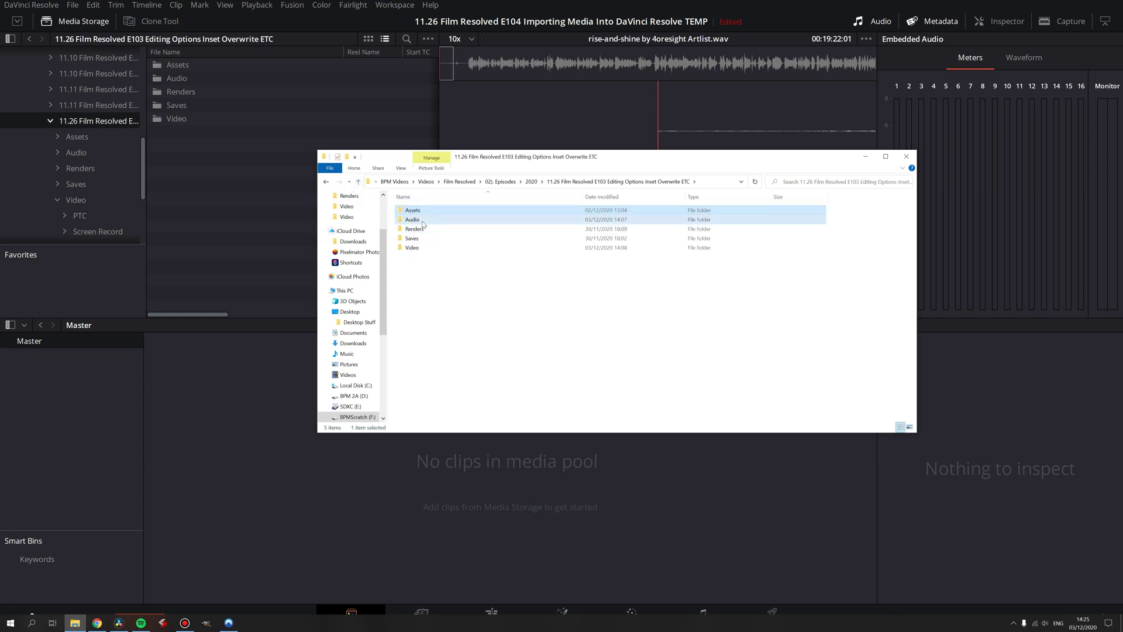
double_click(413, 219)
key(alt+Up)
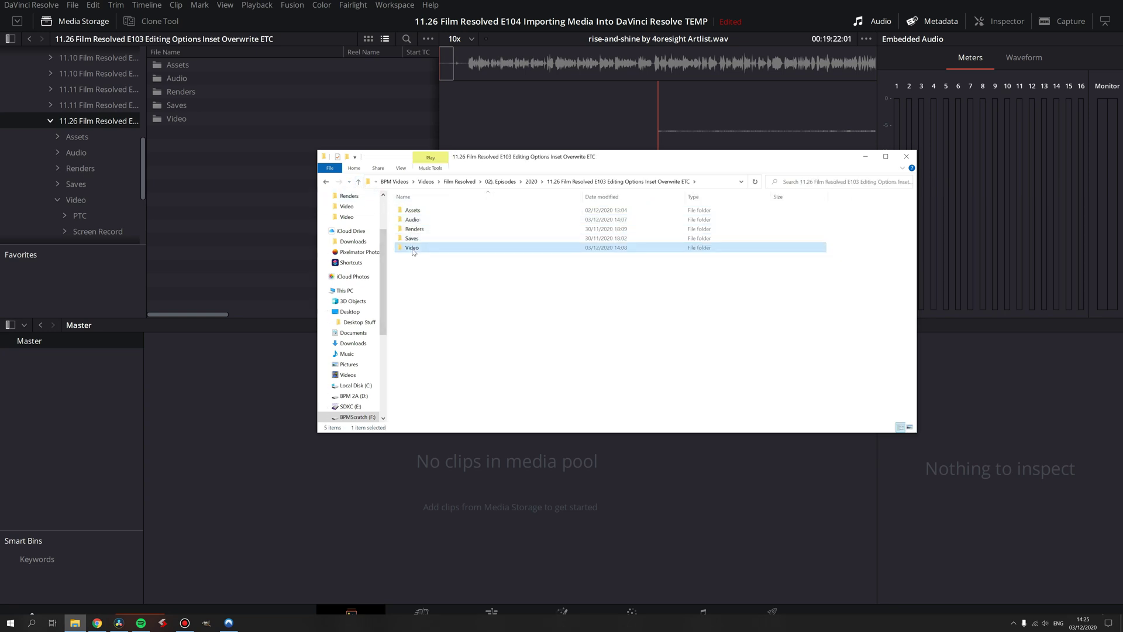
double_click(414, 247)
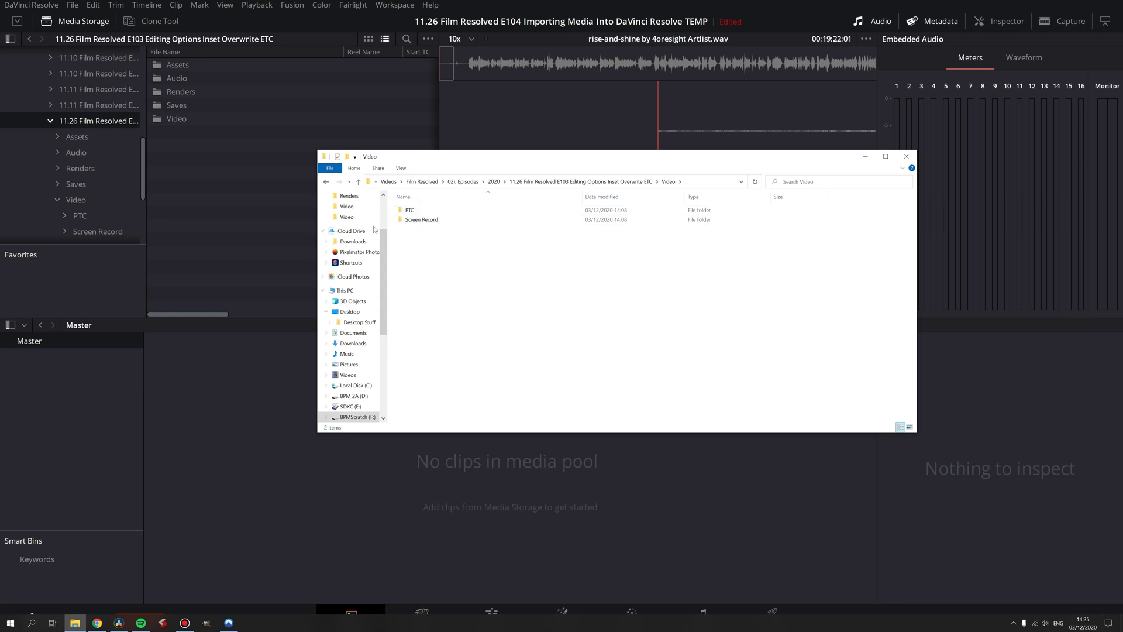
click(423, 211)
click(485, 230)
click(486, 223)
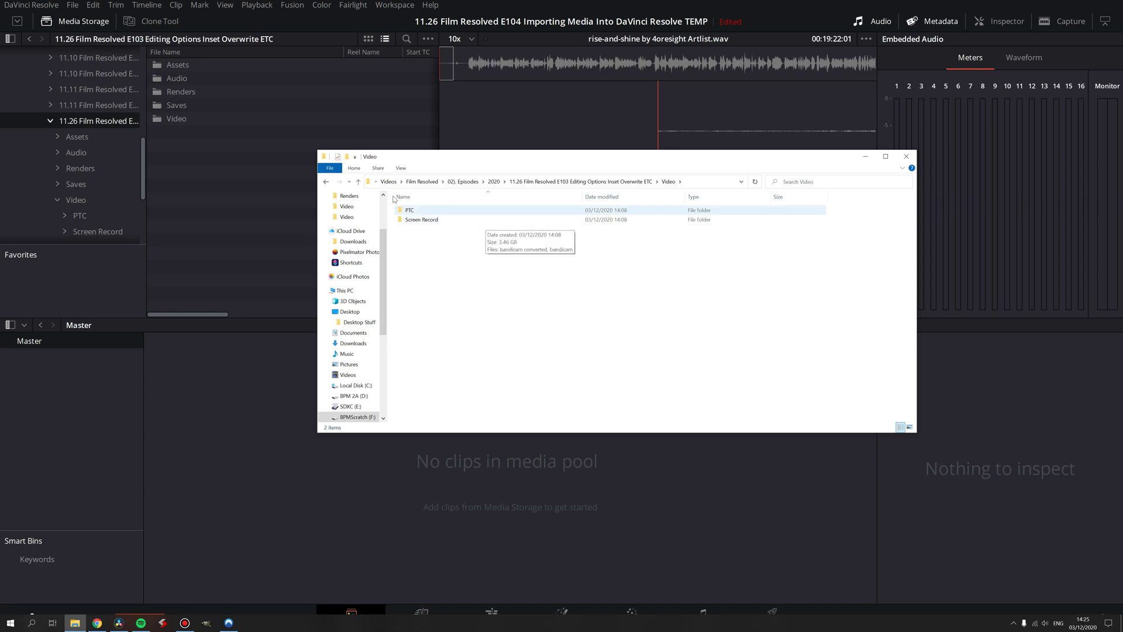
click(360, 184)
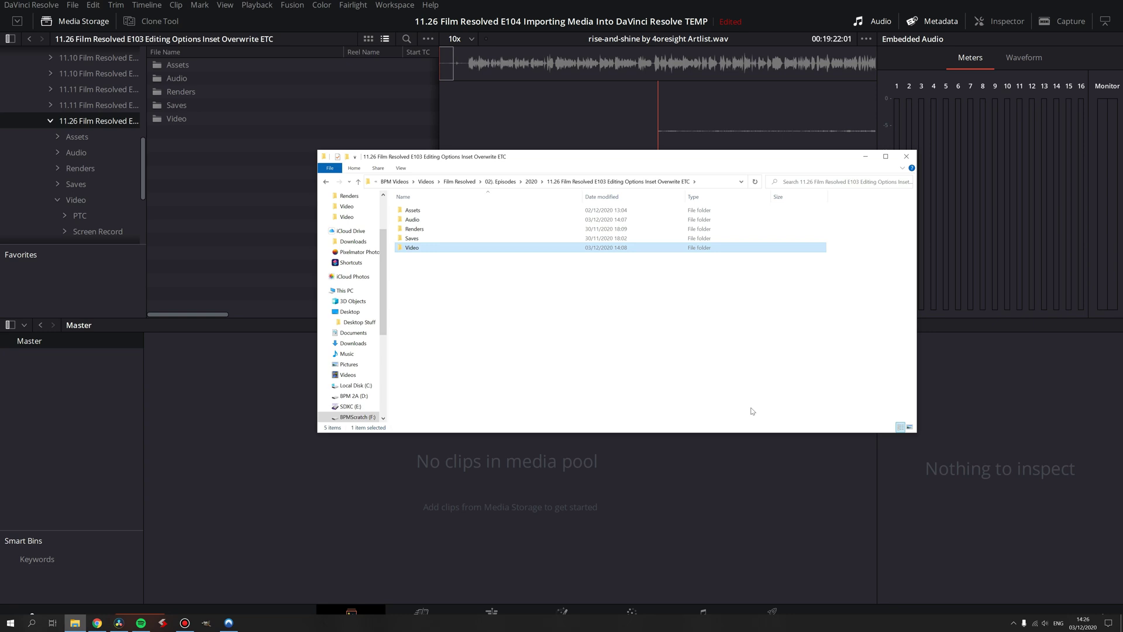
drag(704, 158, 1122, 351)
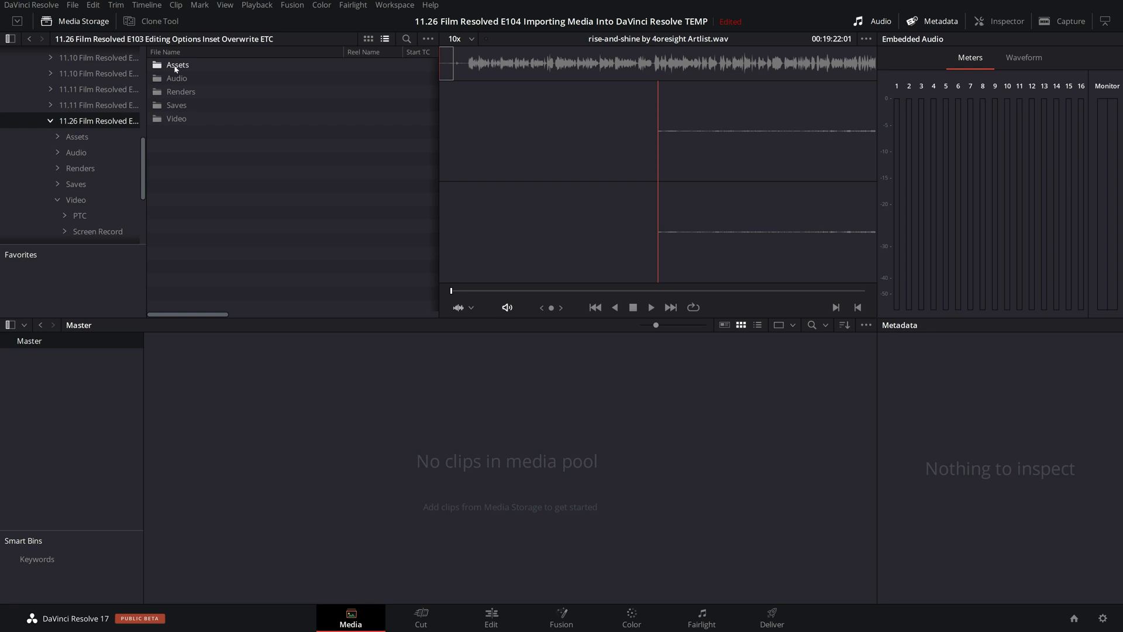
- Import the Assets, Audio and Video storage folders as bins, including their subfolders
click(174, 69)
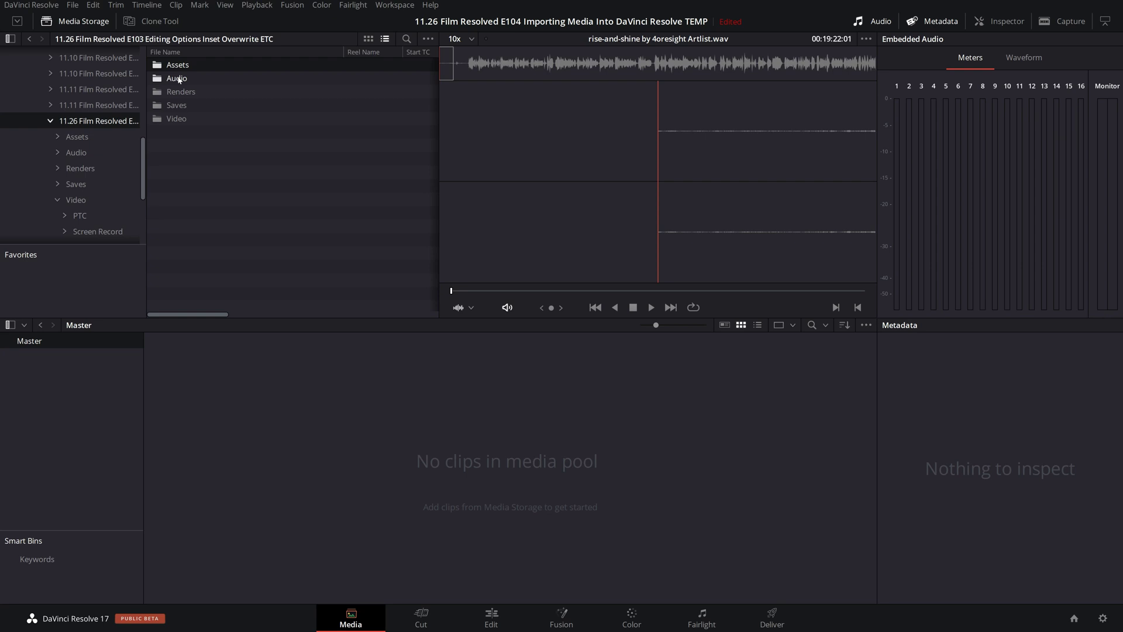
ctrl+click(179, 79)
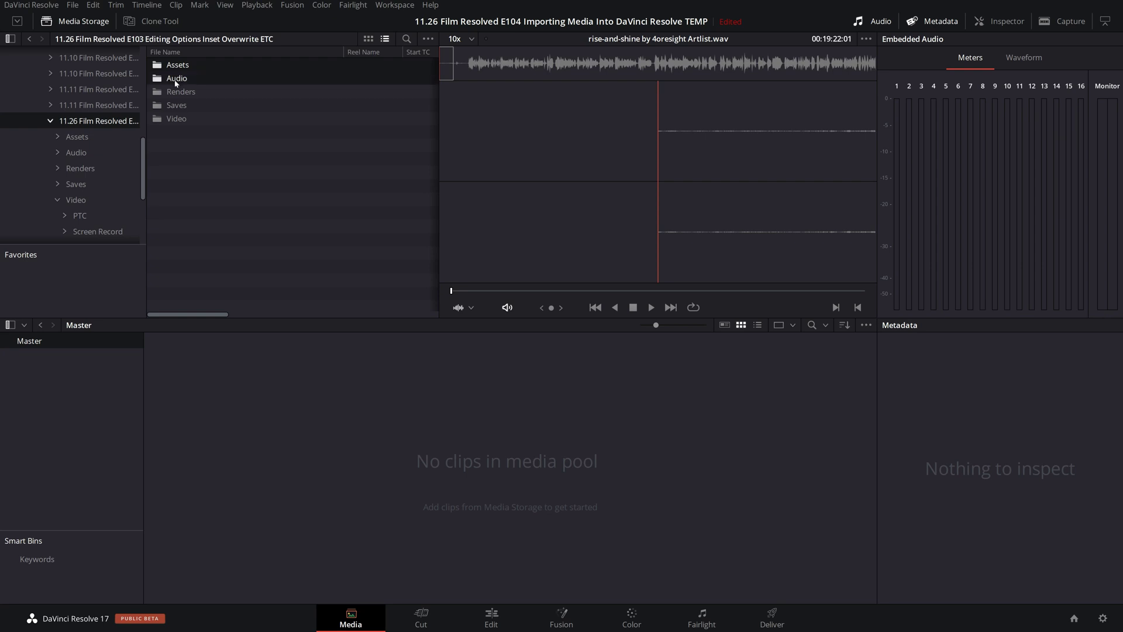
ctrl+click(175, 121)
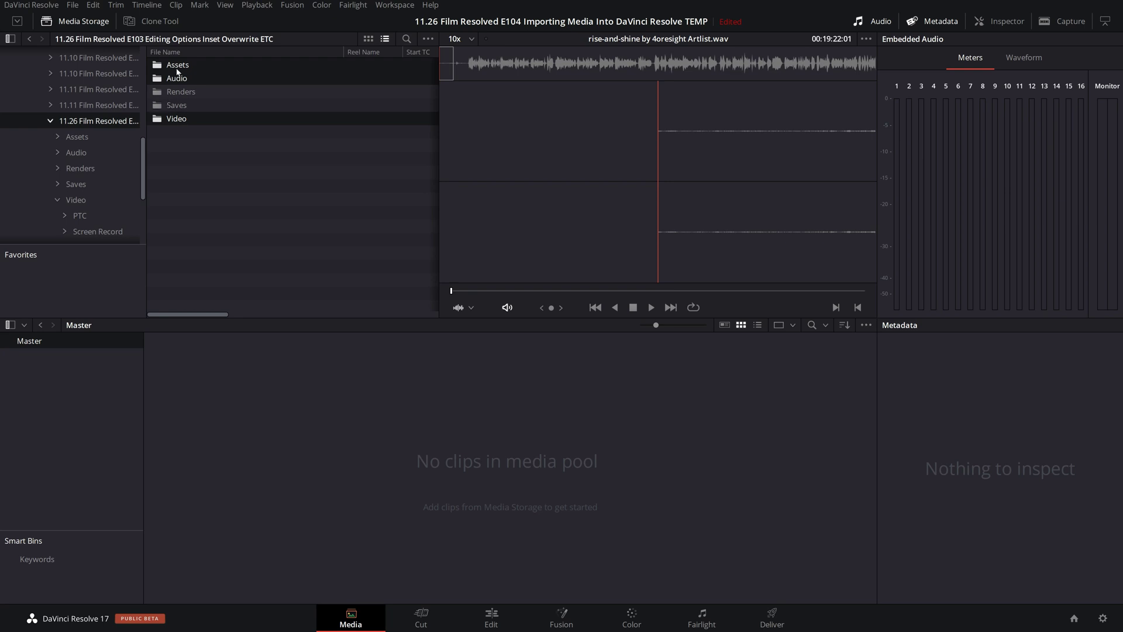
right_click(177, 69)
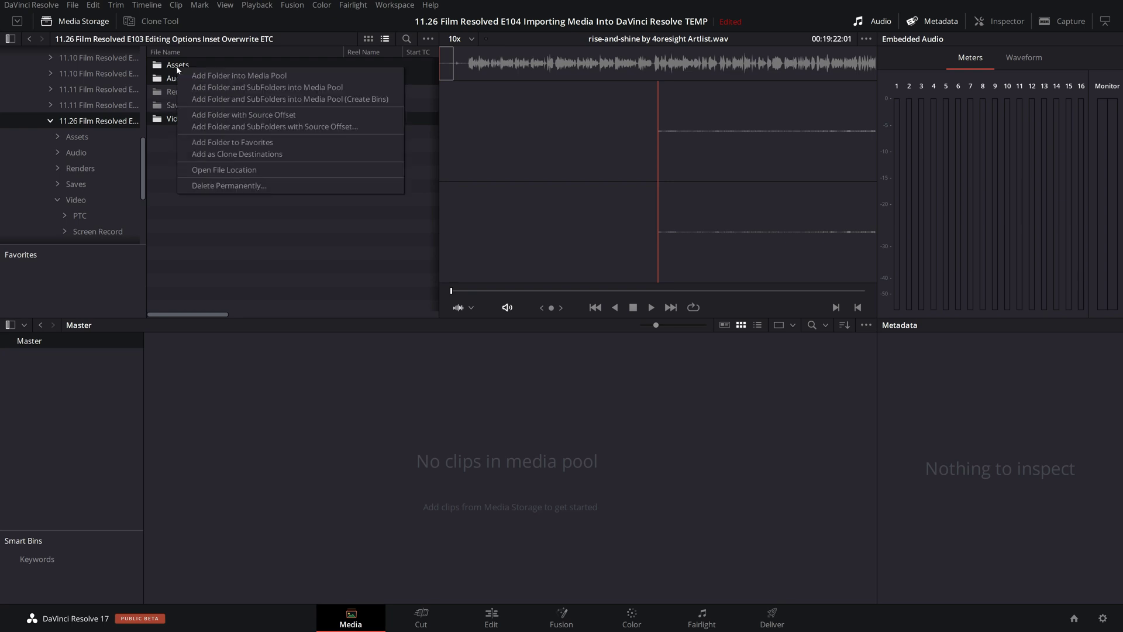
click(226, 100)
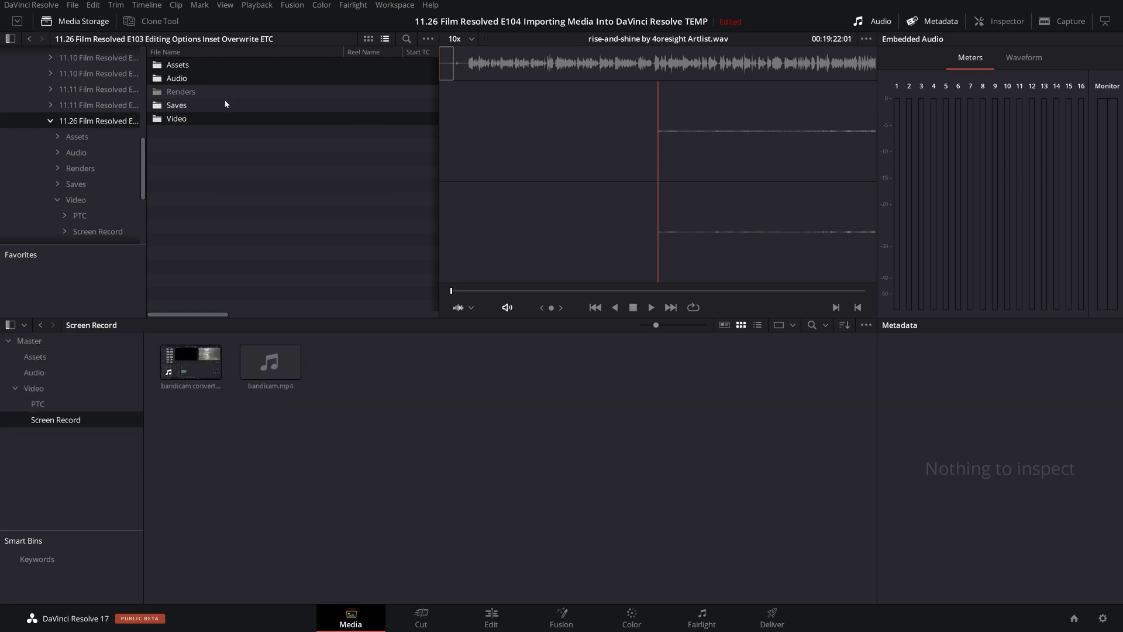
- Review the Assets, Audio, Video, PTC and Screen Record bins, then switch to the Edit page
click(44, 356)
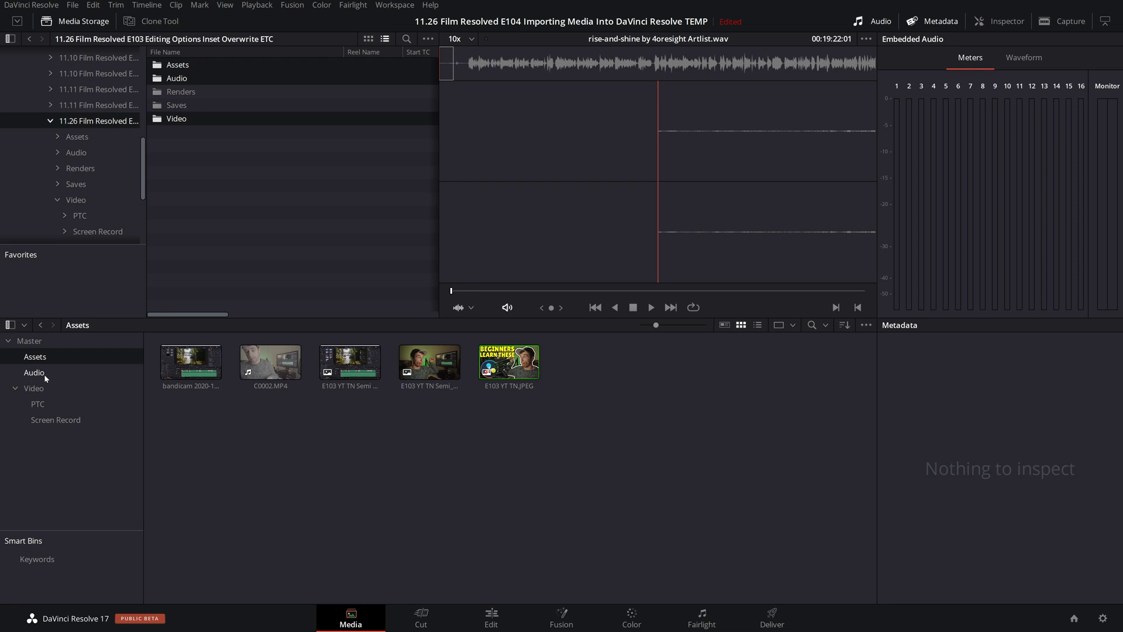
click(44, 374)
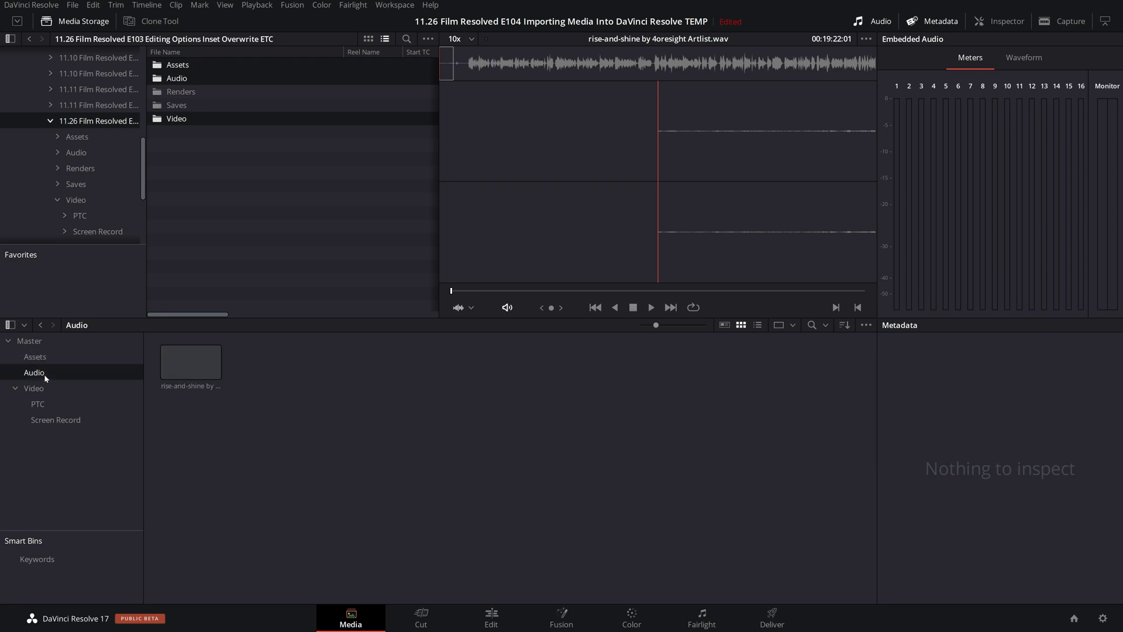
click(35, 389)
click(39, 405)
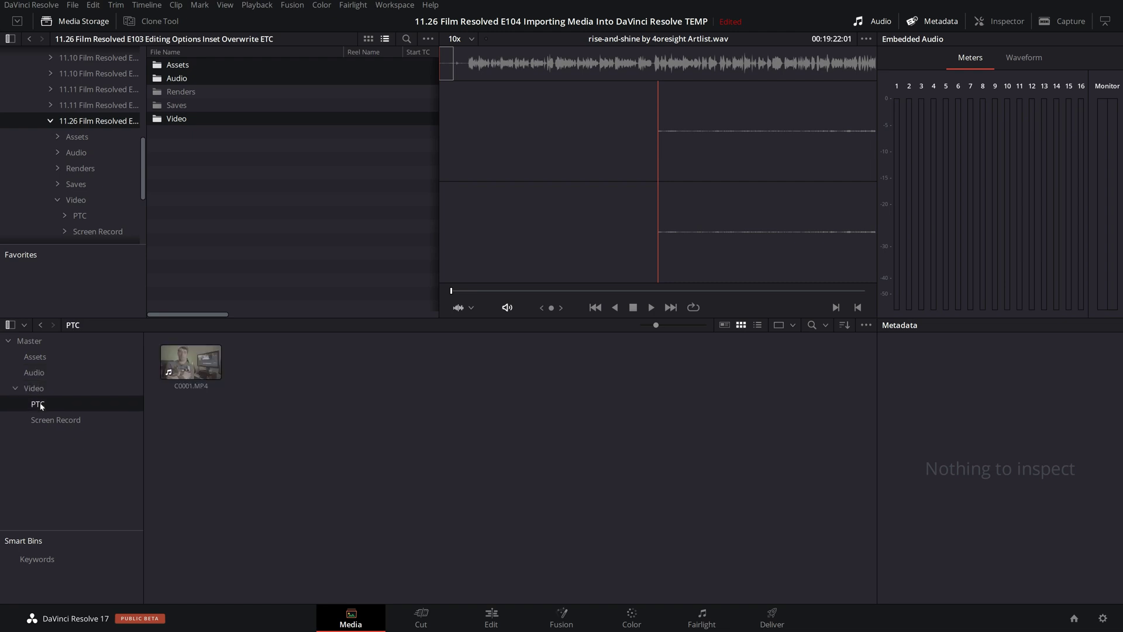
click(45, 424)
click(492, 618)
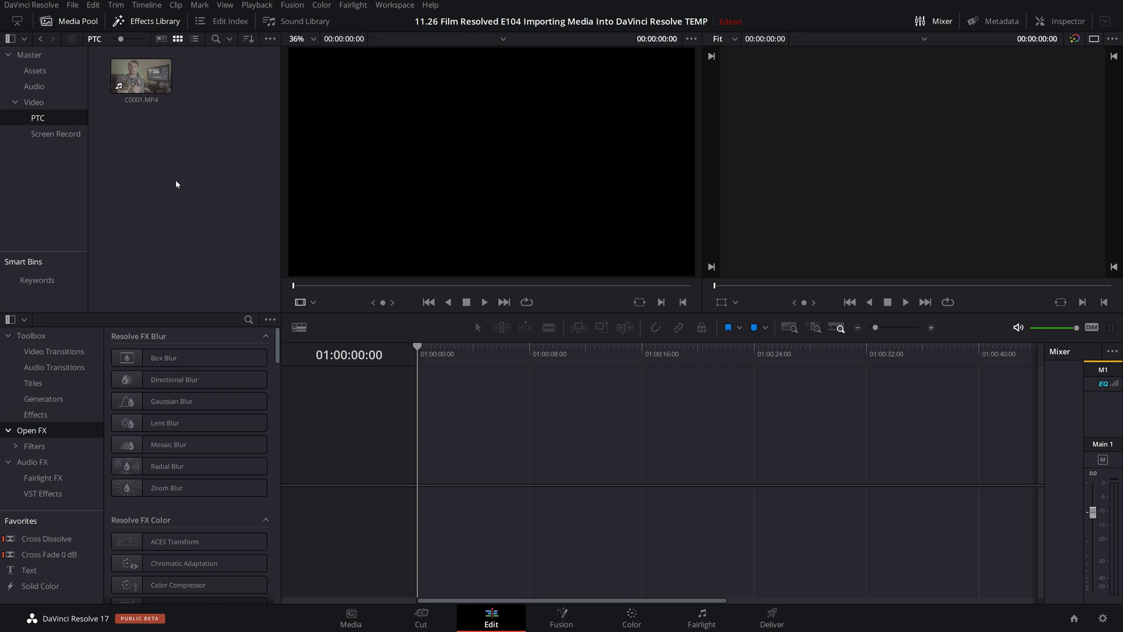
- Create an empty bin named A006 inside the Video bin and open it
right_click(166, 178)
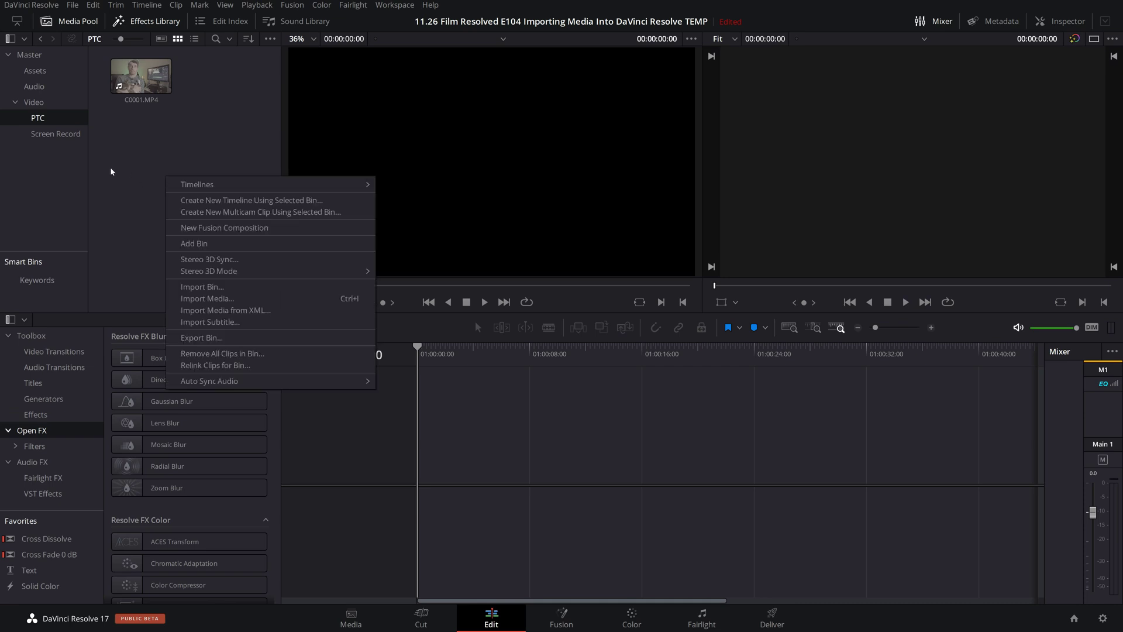
click(34, 102)
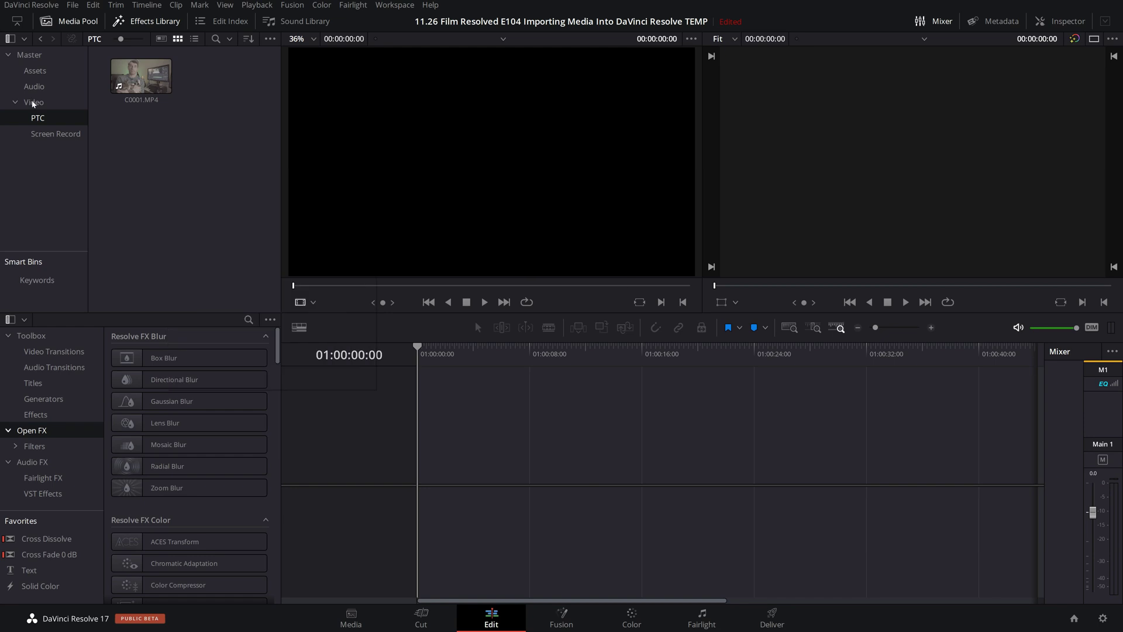
right_click(158, 161)
click(188, 221)
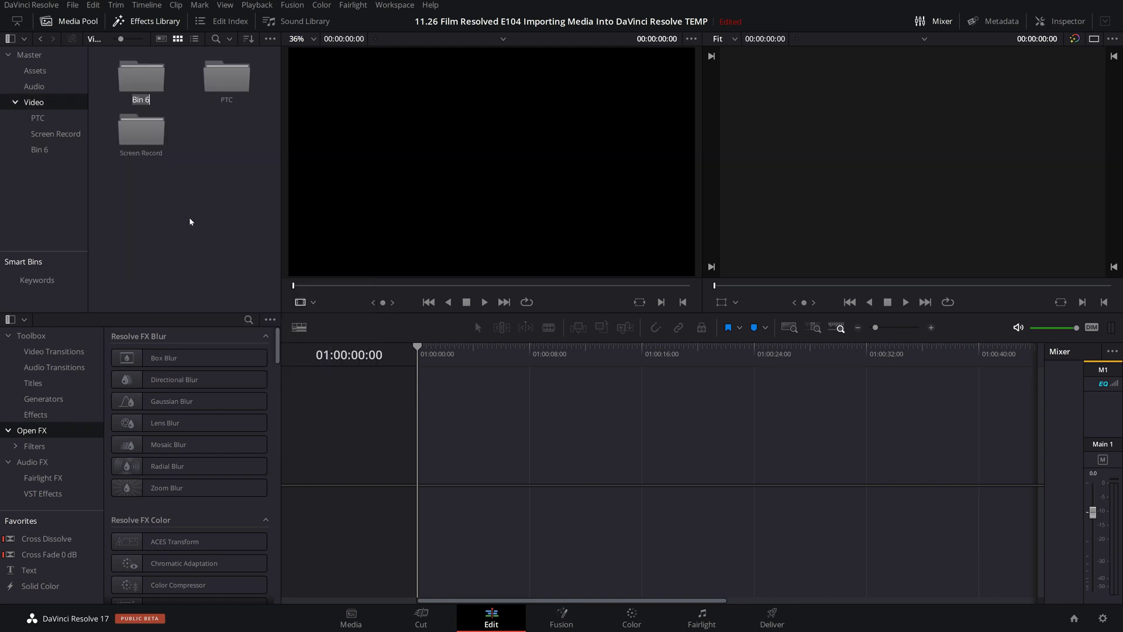
text(A006)
key(Return)
double_click(158, 90)
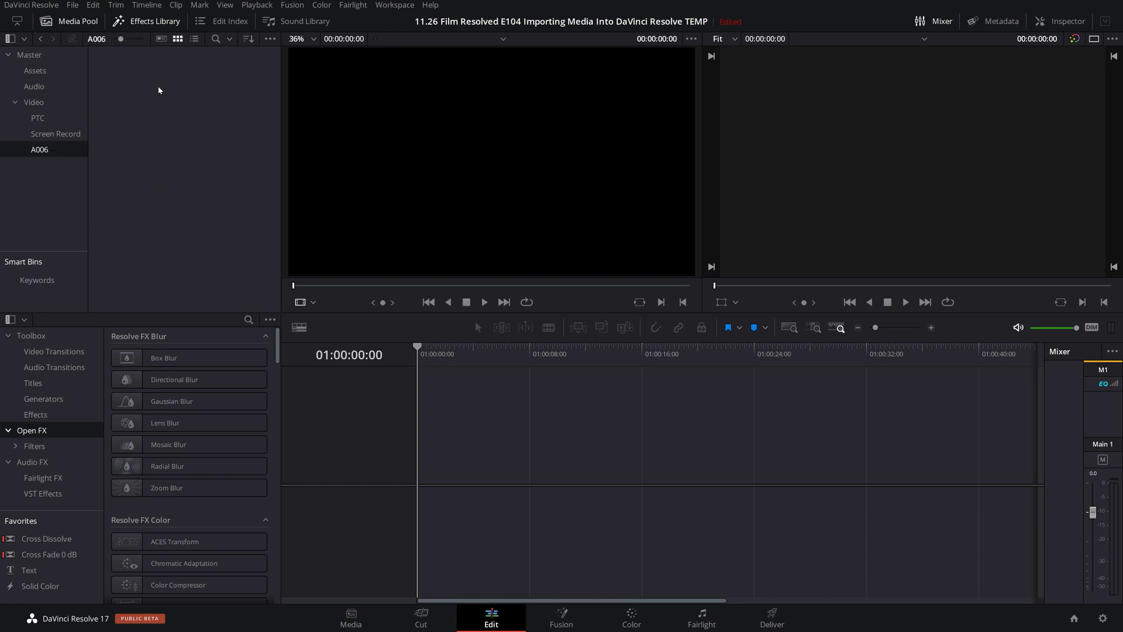